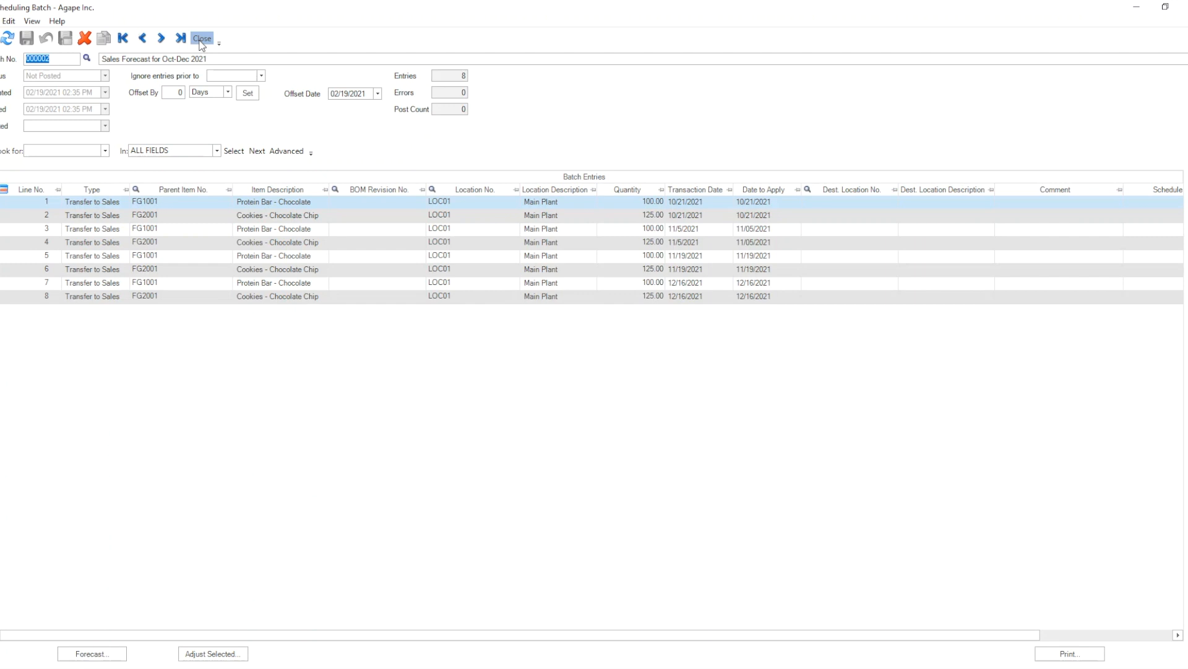
# Leave the scheduling batch and create a new master production schedule TEST01 with the description Cash Outlay 01.
pyautogui.click(202, 39)
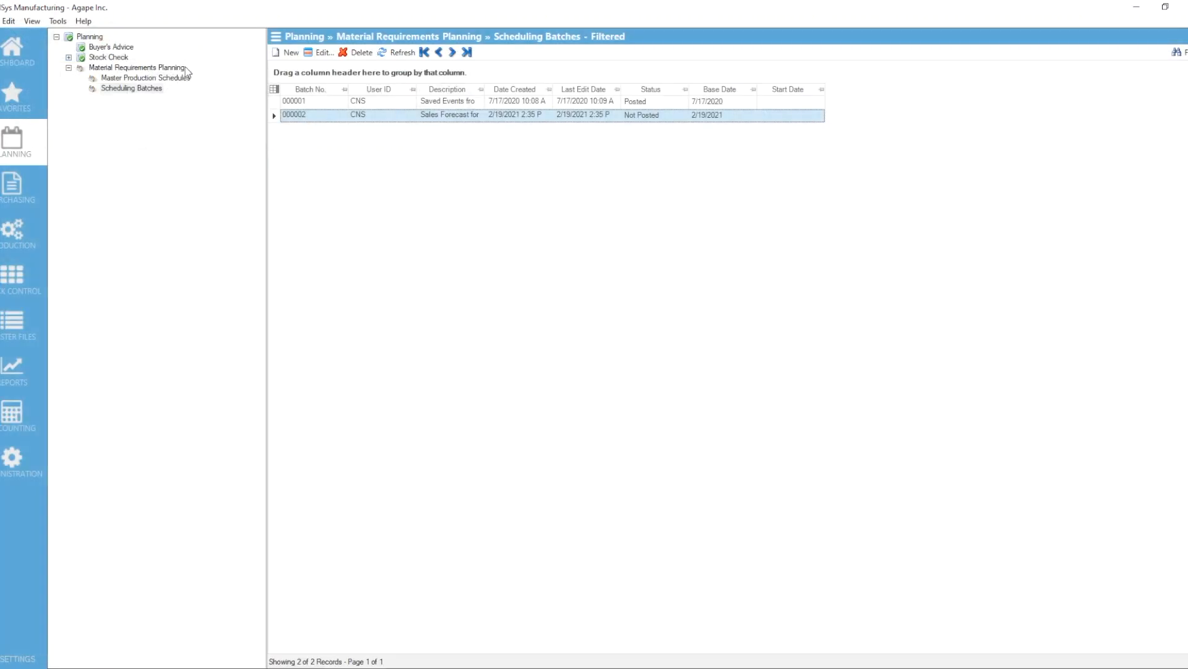
pyautogui.click(134, 78)
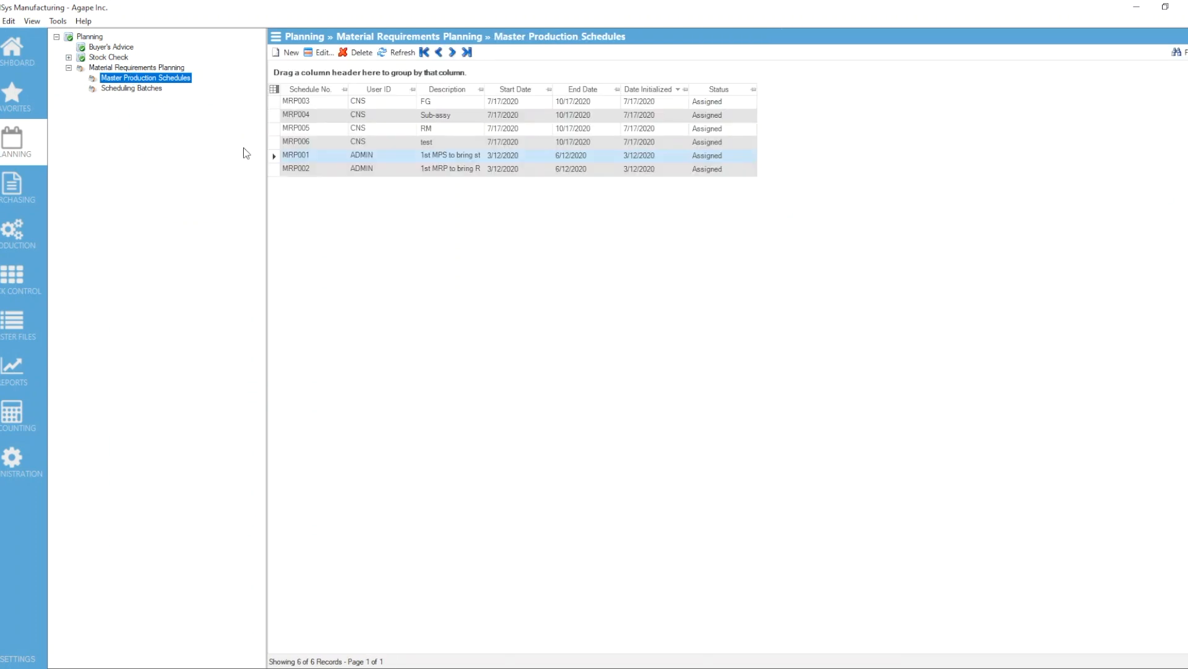
pyautogui.click(289, 53)
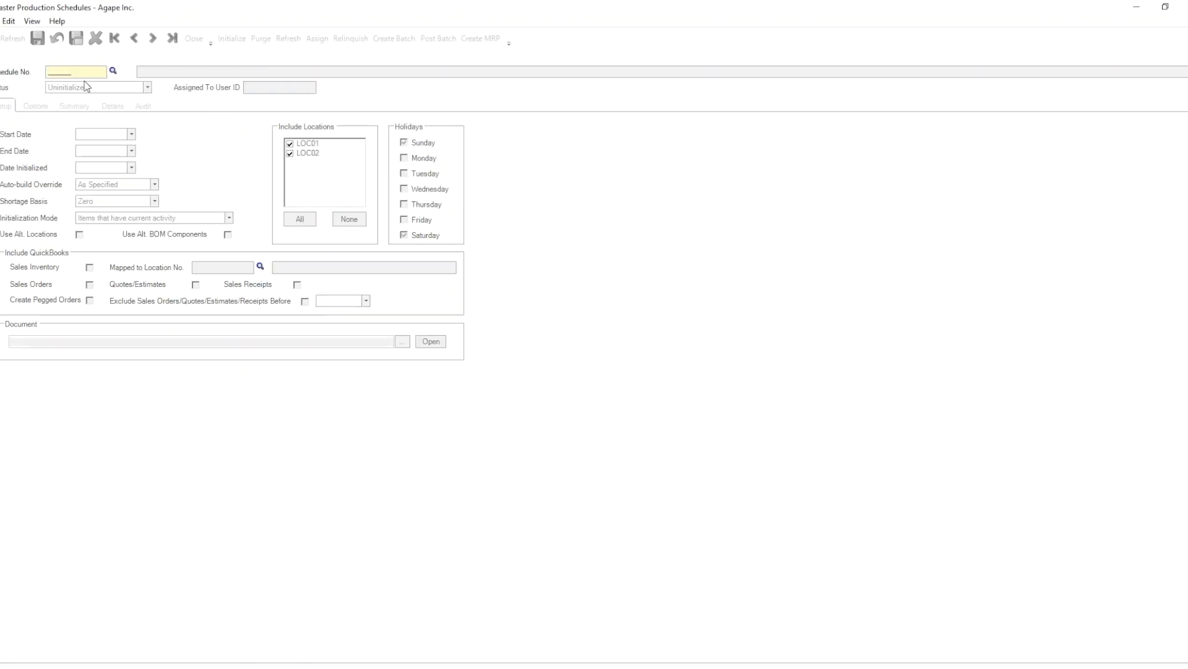
pyautogui.write('TES')
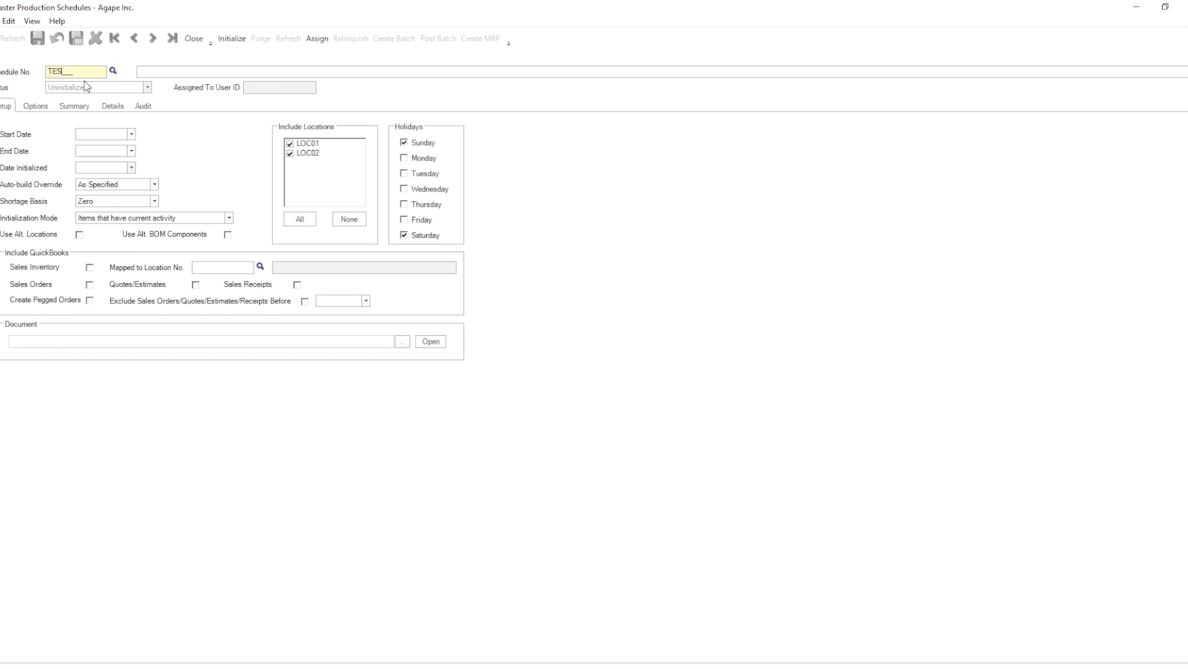
pyautogui.write('T01')
pyautogui.press('Tab')
pyautogui.write('Cash Out')
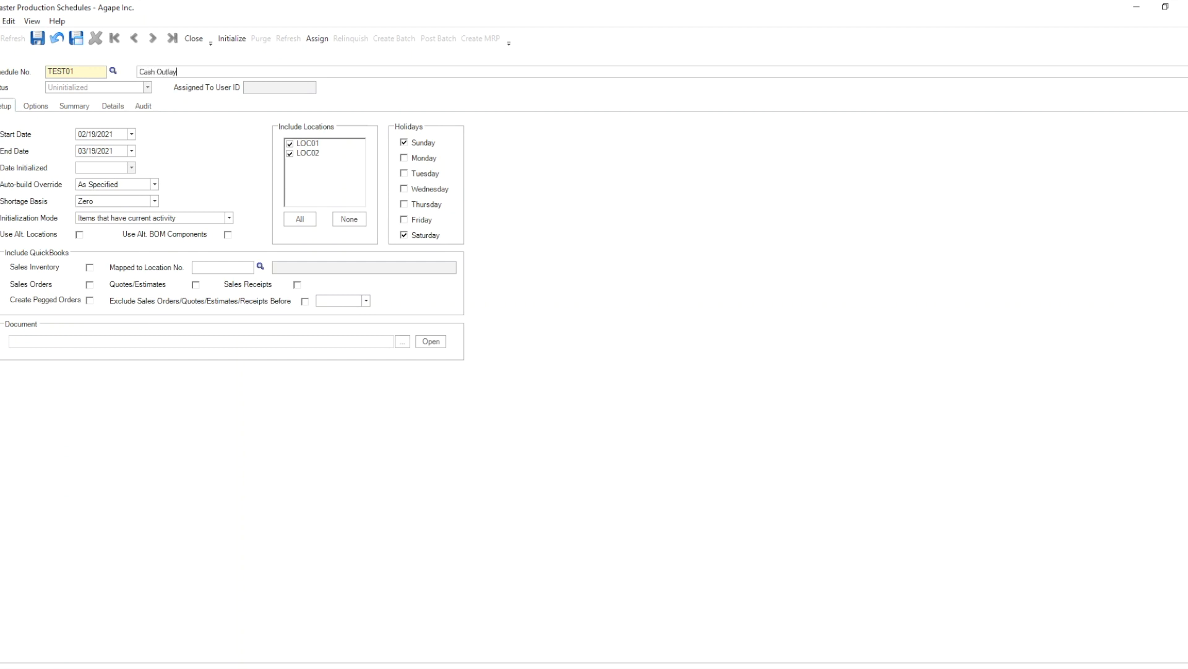
pyautogui.write('lay 01')
# Set the schedule's start date to 10/01/2021.
pyautogui.click(131, 133)
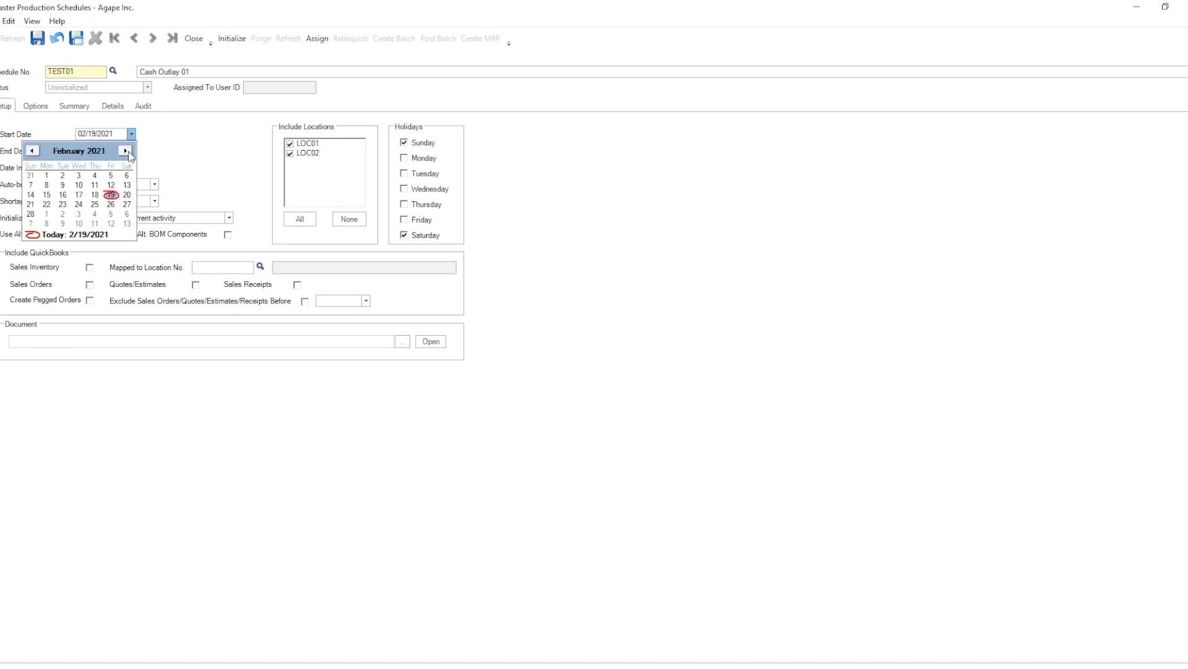
pyautogui.click(125, 151)
pyautogui.click(125, 151)
pyautogui.click(126, 151)
pyautogui.click(126, 151)
pyautogui.click(126, 151)
pyautogui.click(126, 151)
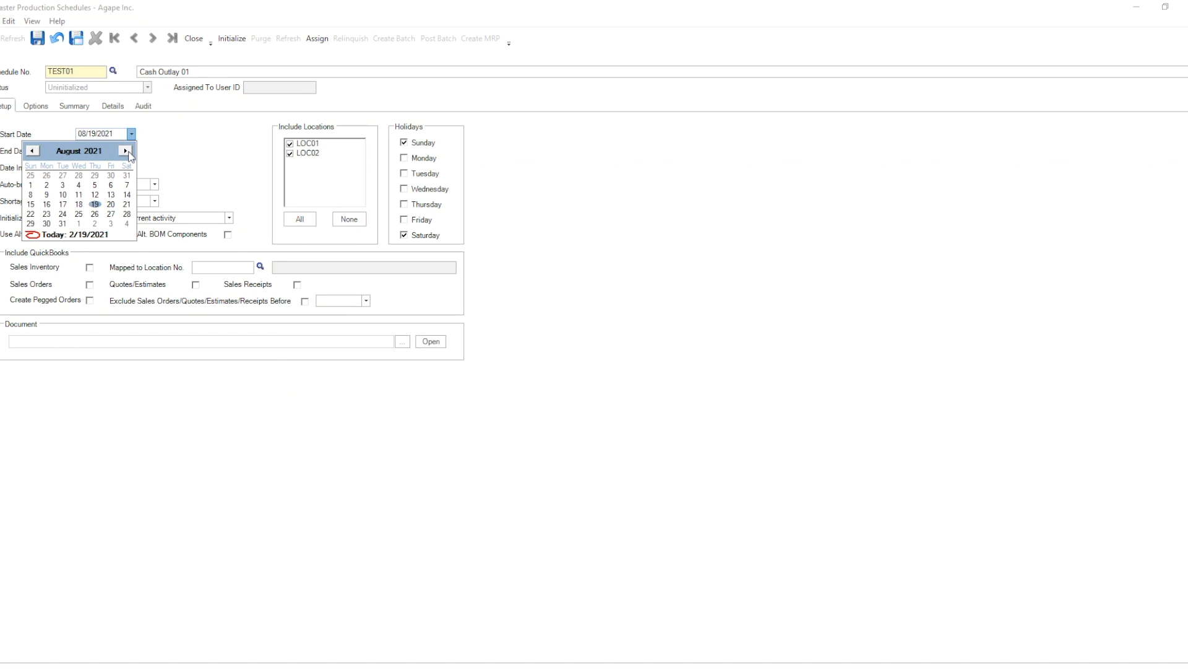
pyautogui.click(125, 151)
pyautogui.click(125, 151)
pyautogui.click(111, 177)
# Set the schedule's end date to 12/31/2021.
pyautogui.click(132, 150)
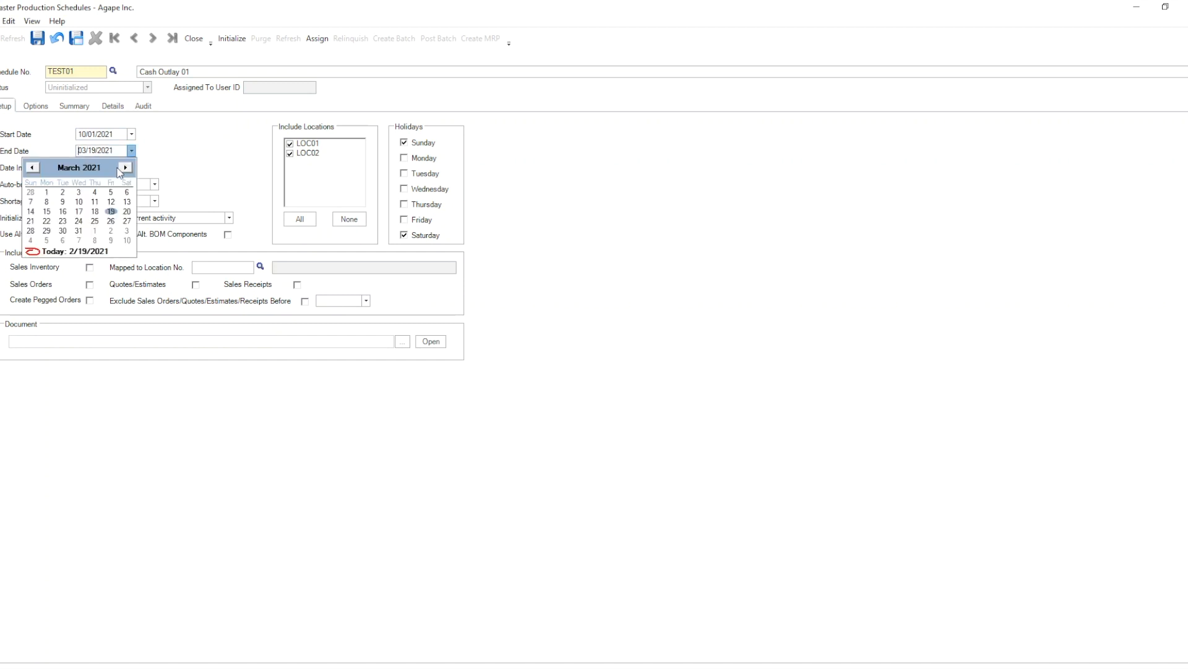
pyautogui.click(125, 167)
pyautogui.click(125, 168)
pyautogui.click(125, 168)
pyautogui.click(125, 167)
pyautogui.click(125, 168)
pyautogui.click(125, 168)
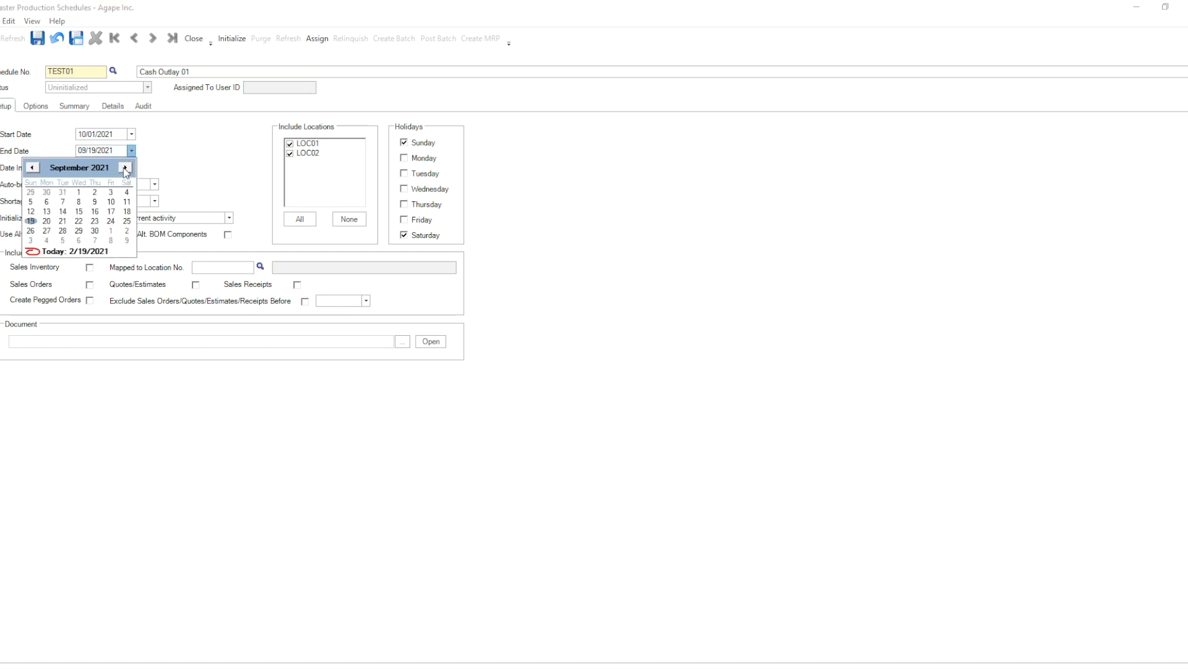
pyautogui.click(125, 168)
pyautogui.click(125, 167)
pyautogui.click(125, 168)
pyautogui.click(125, 167)
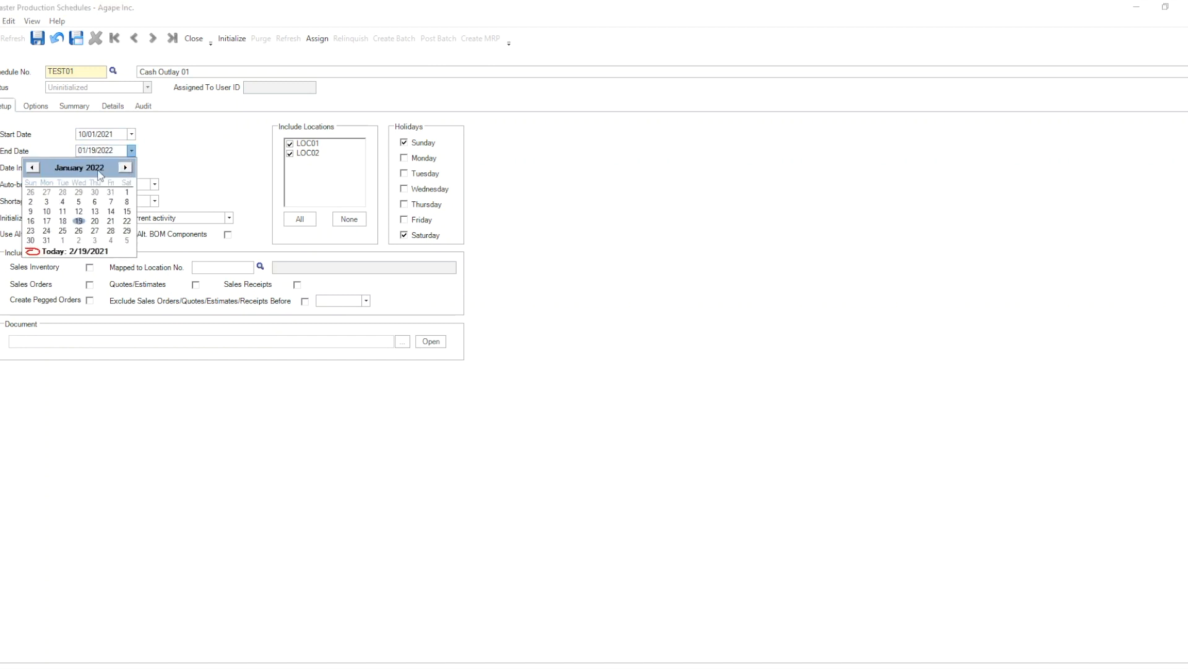
pyautogui.click(112, 193)
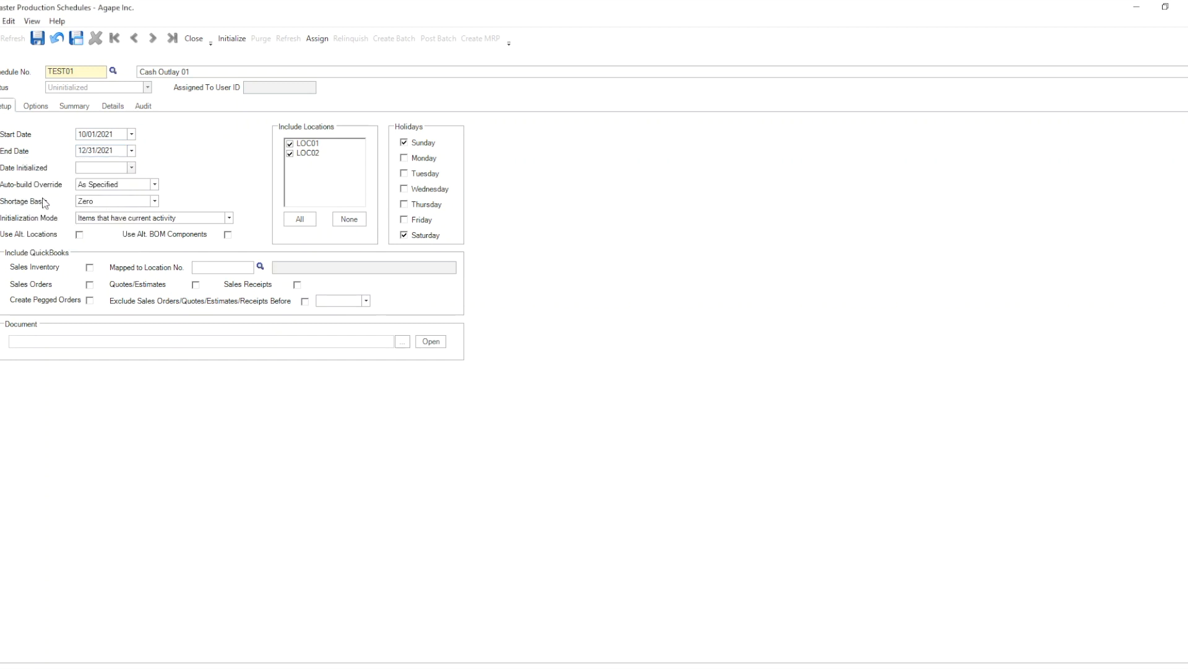
# Set the initialization mode to No Items (empty schedule) and exclude location LOC02.
pyautogui.click(126, 216)
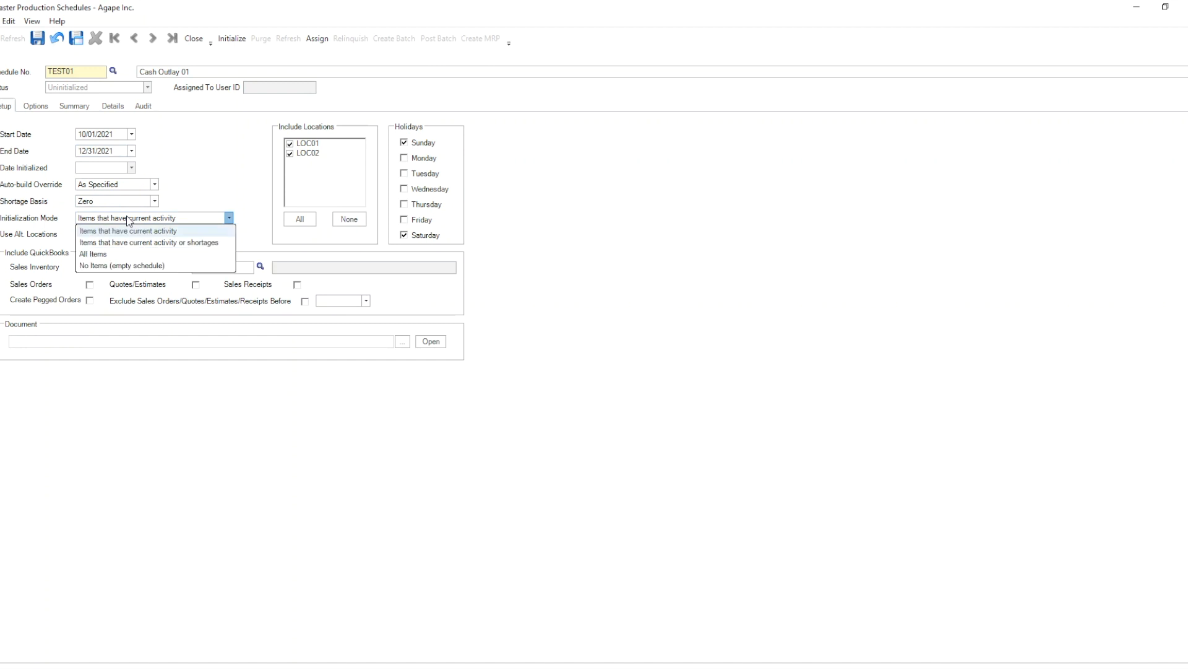
pyautogui.click(122, 266)
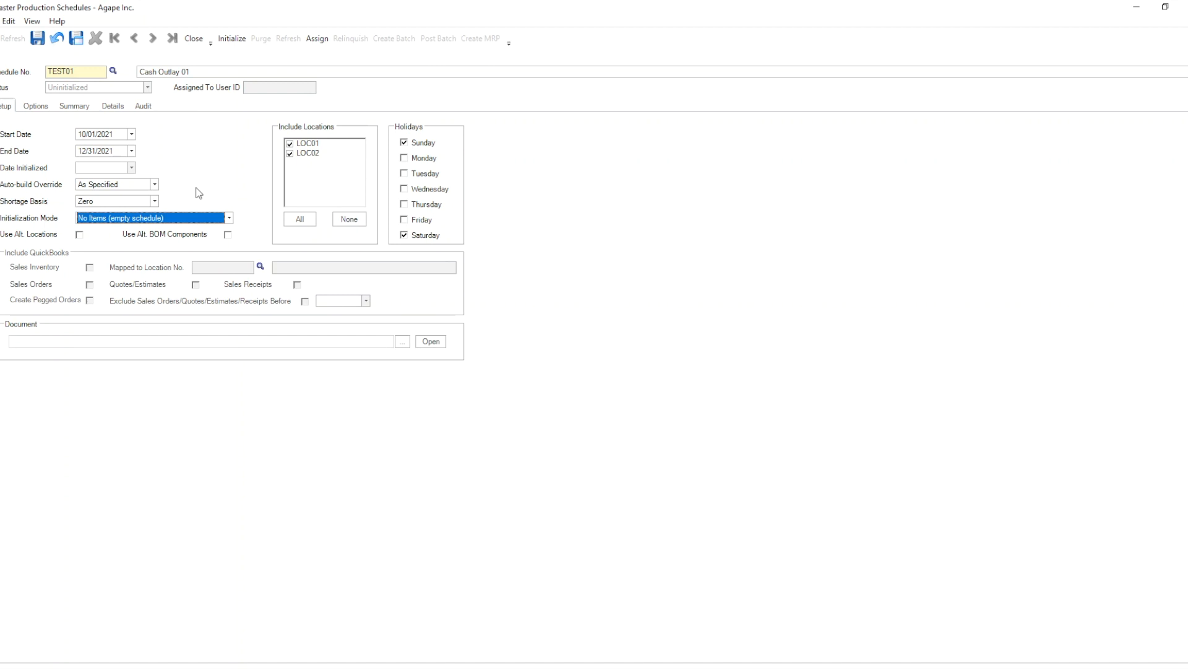
pyautogui.click(291, 153)
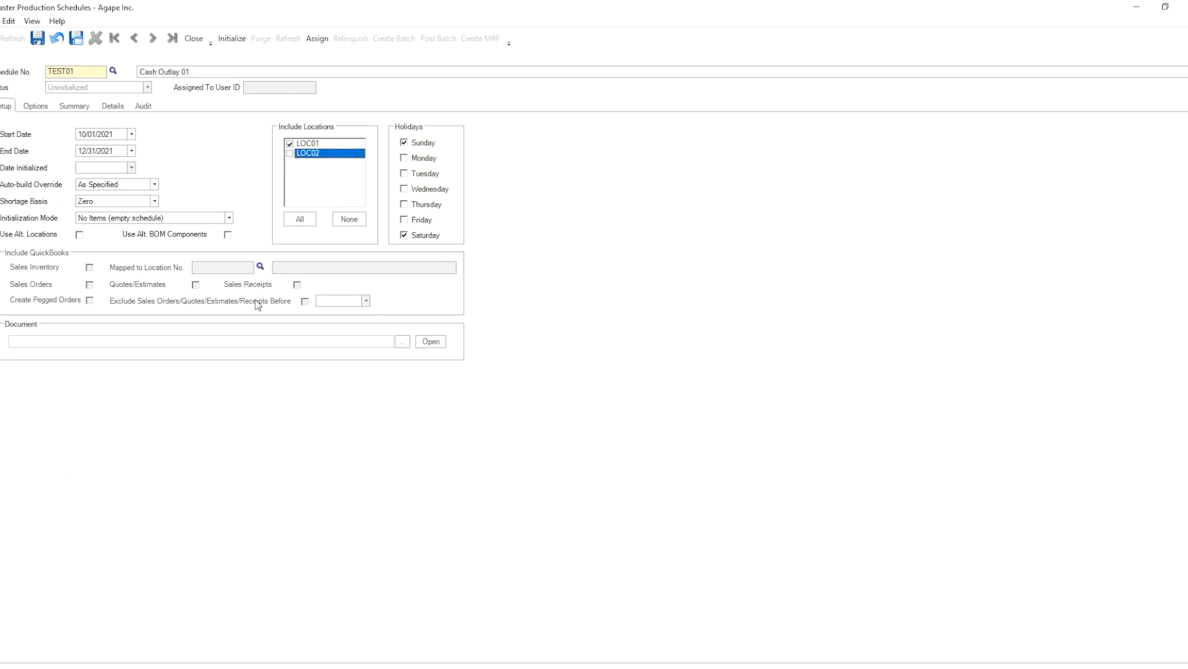
# Save and initialize the schedule, and post the Sales Forecast for Oct-Dec 2021 batch to it.
pyautogui.click(37, 38)
pyautogui.click(229, 39)
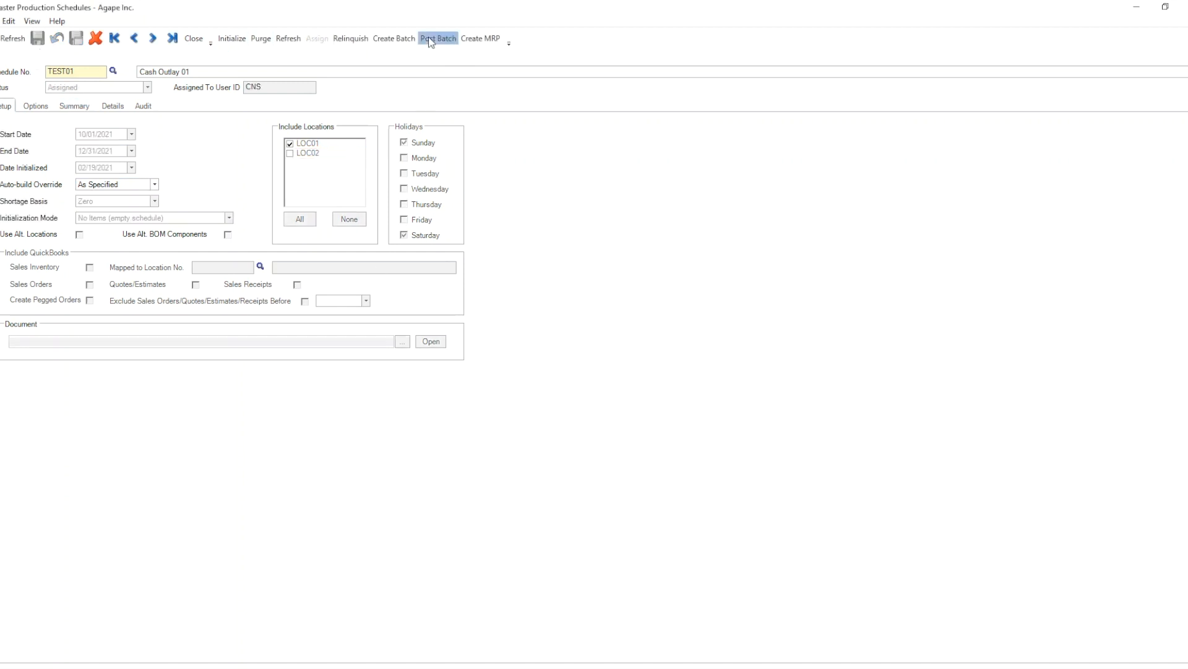
pyautogui.click(430, 39)
pyautogui.click(500, 296)
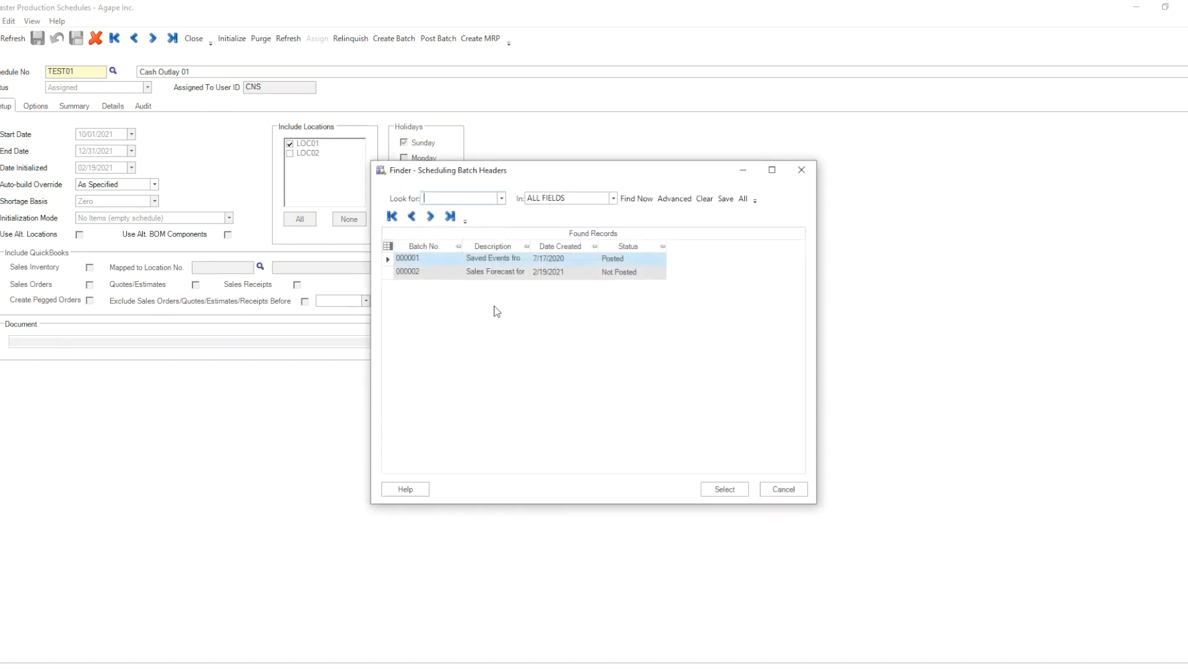
pyautogui.doubleClick(429, 272)
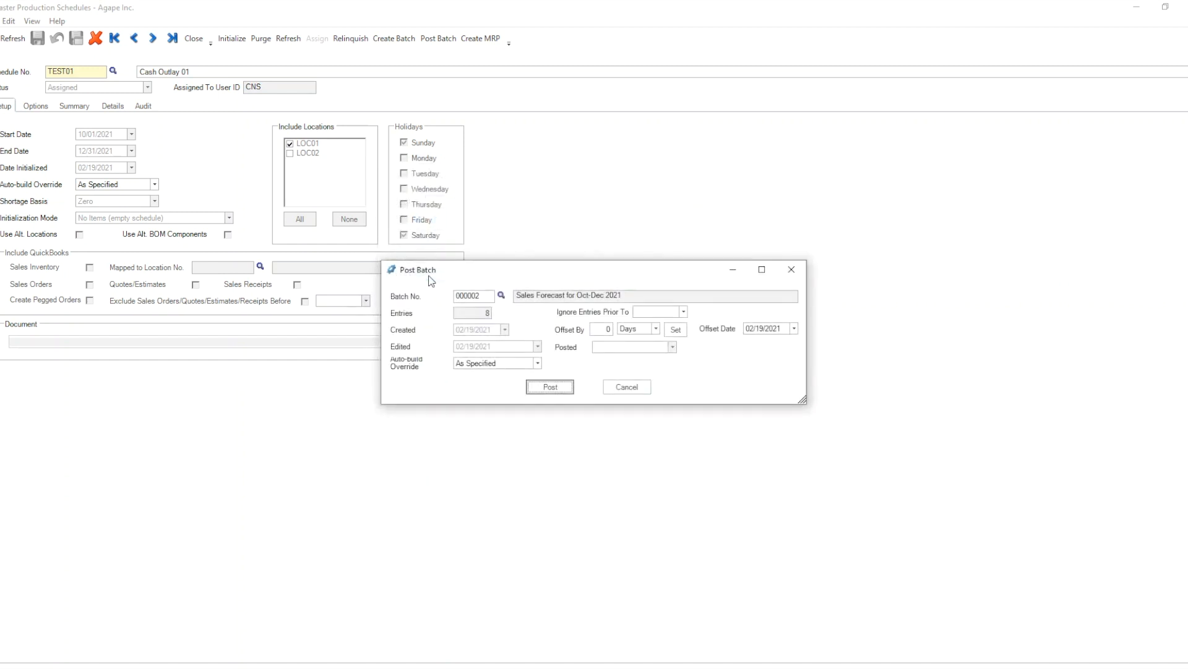
pyautogui.click(550, 387)
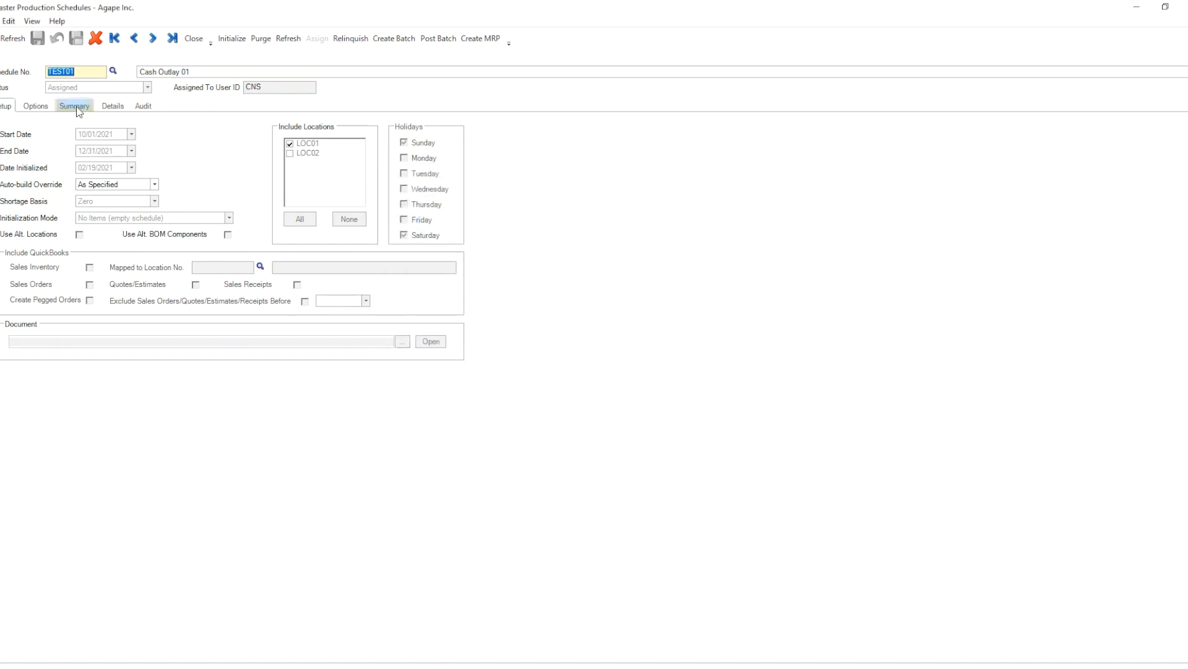
# Examine the shortage summary and the audited stock events for finished goods FG1001 and FG2001.
pyautogui.click(75, 106)
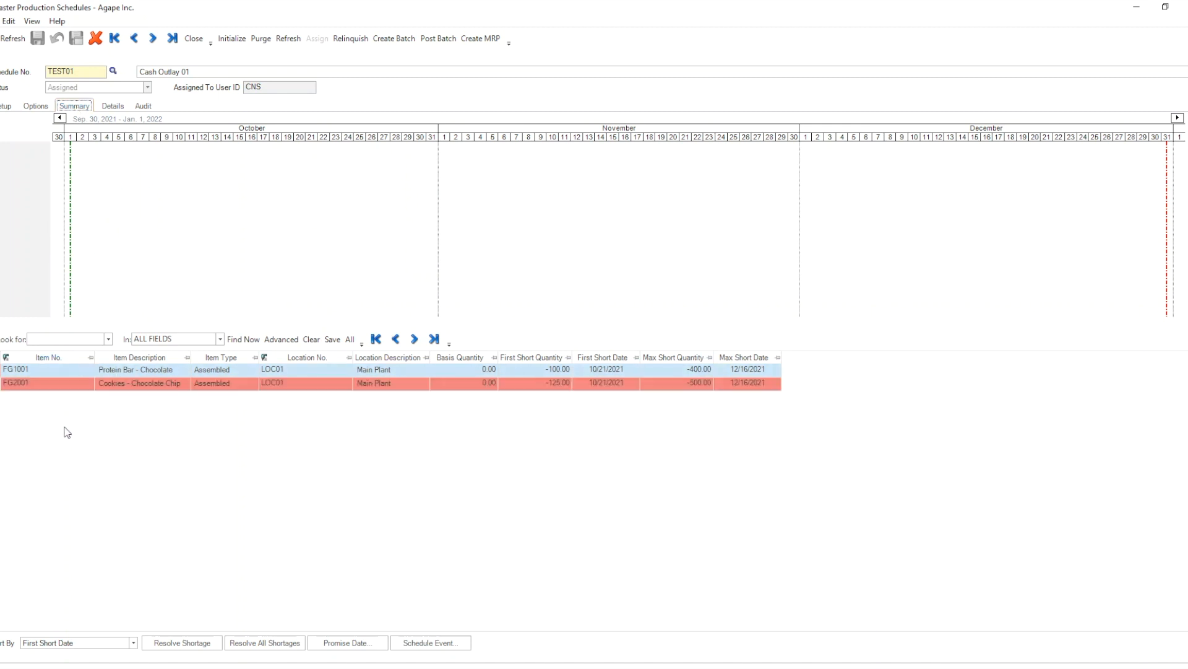
pyautogui.click(1, 379)
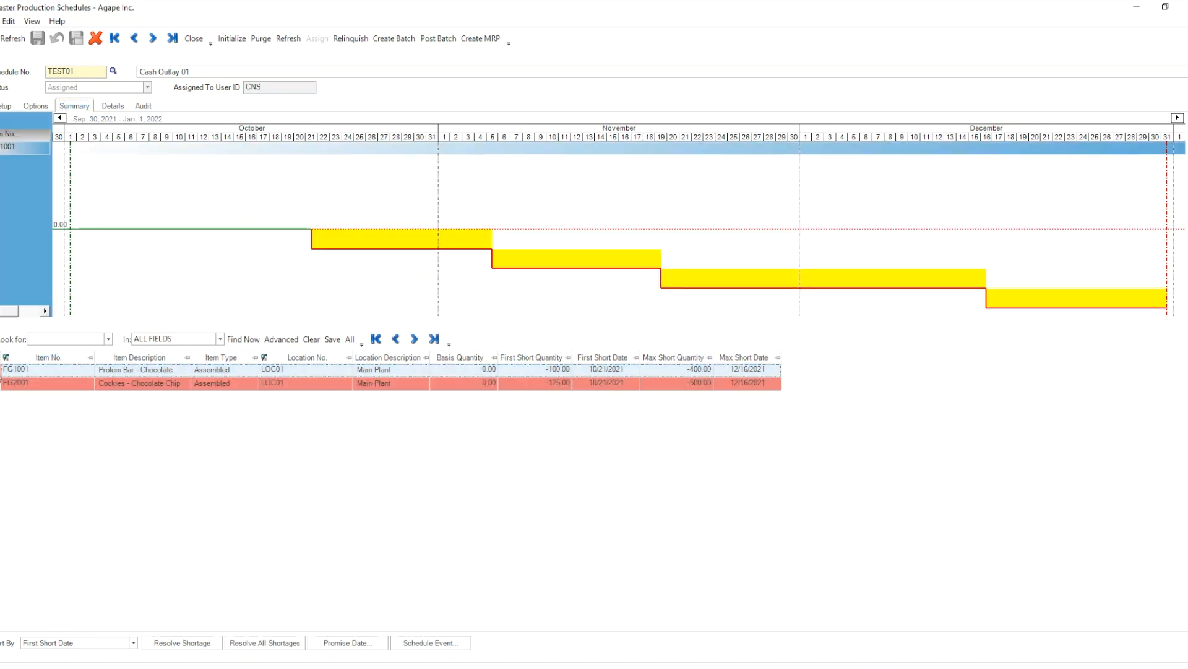
pyautogui.click(147, 111)
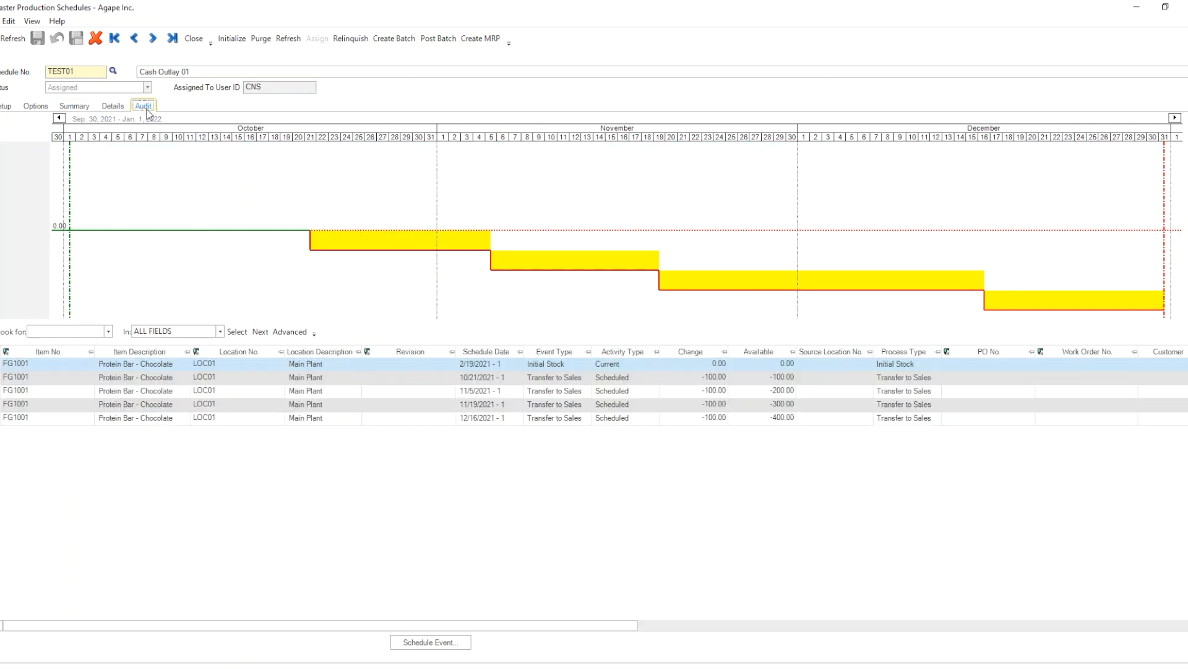
pyautogui.click(479, 365)
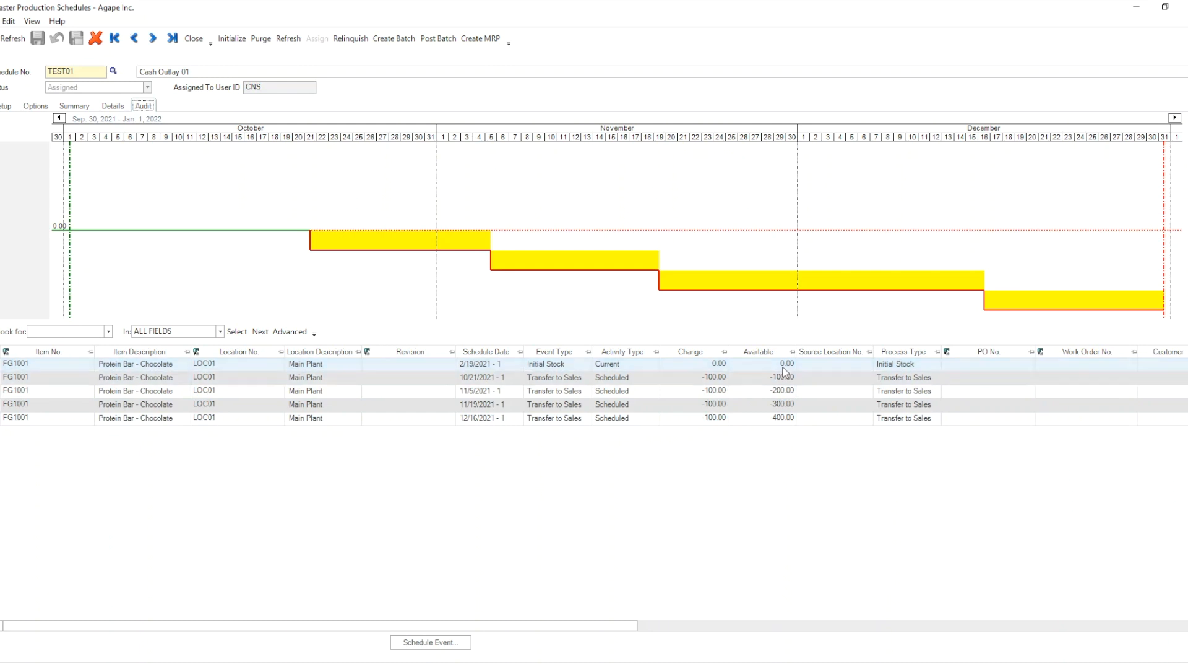
pyautogui.click(74, 106)
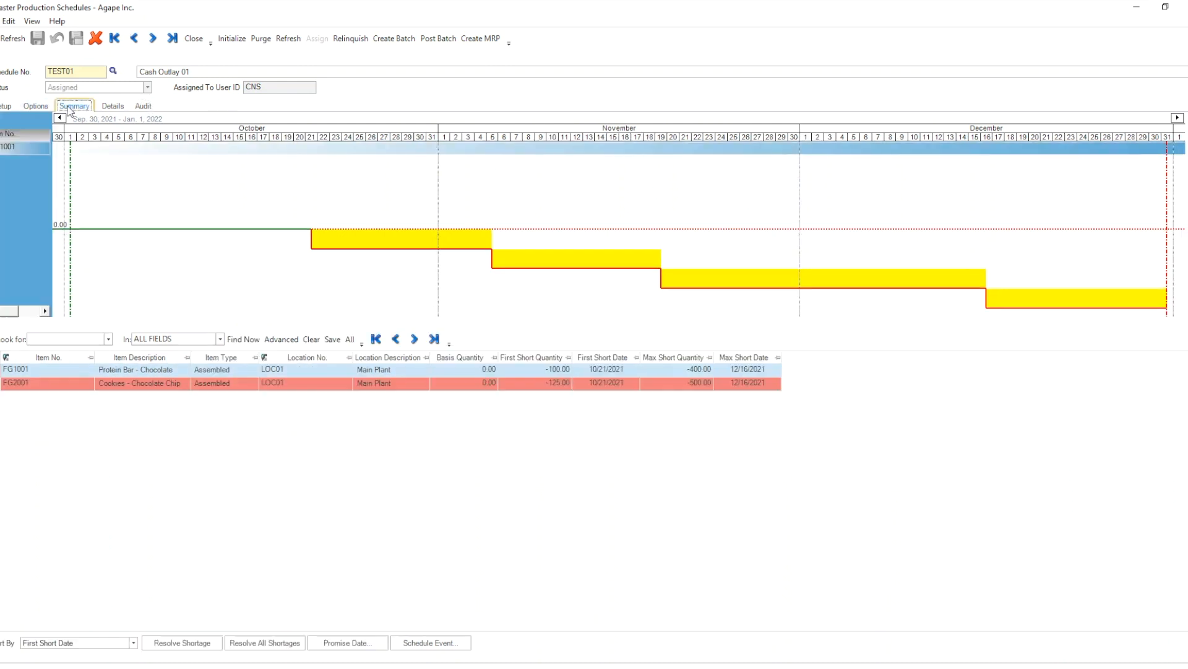
pyautogui.click(148, 106)
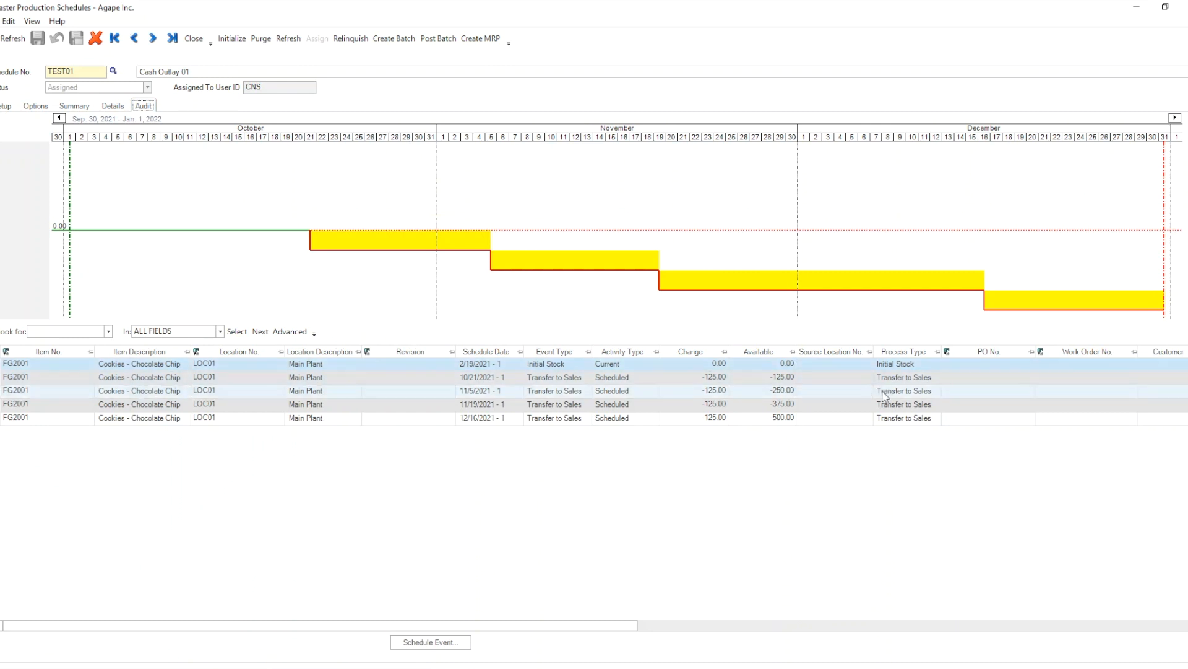
pyautogui.click(73, 107)
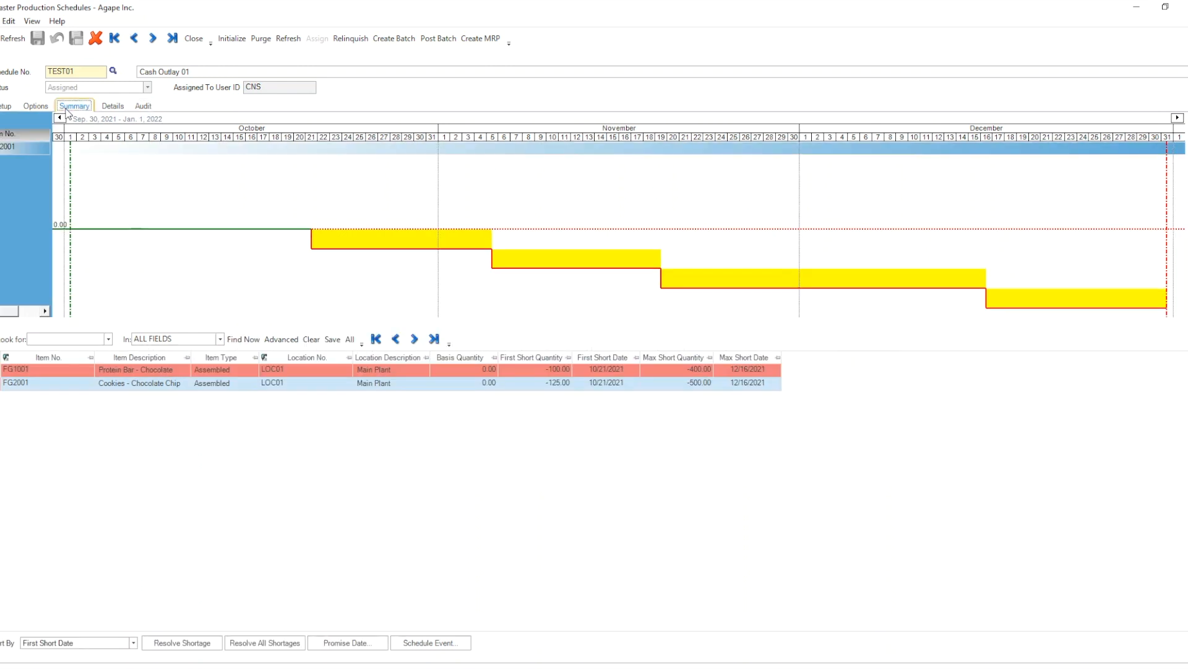
# Resolve all shortages and create the MRP with the Schedule Options filter applied, proceeding to purchase order creation.
pyautogui.click(245, 649)
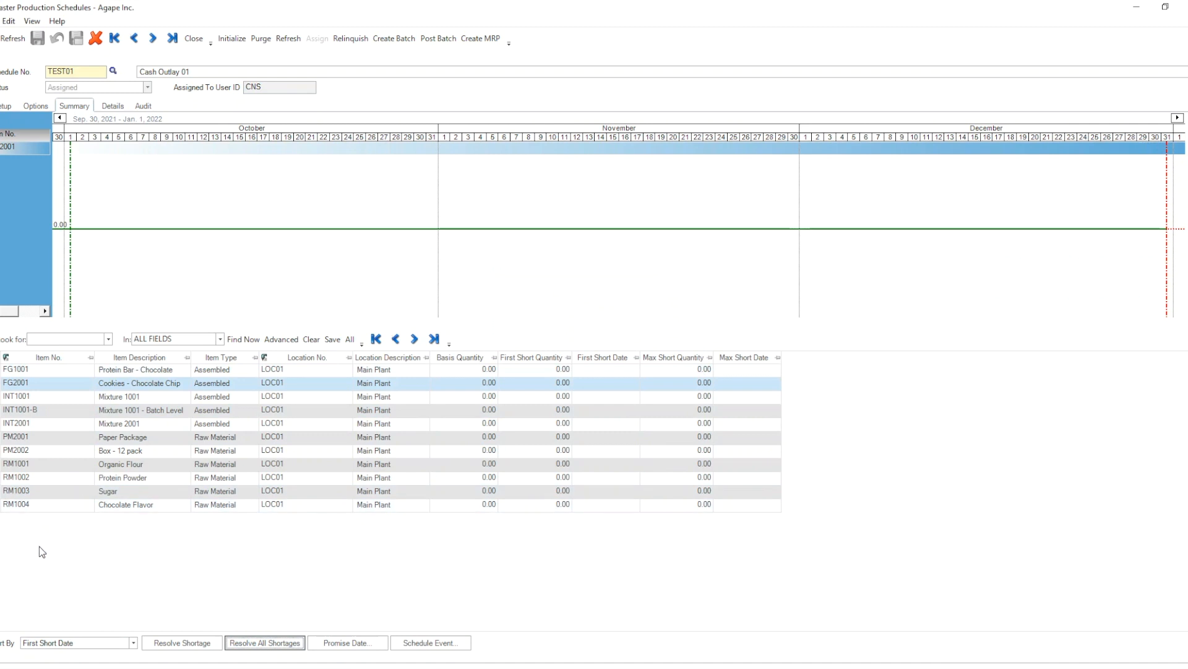
pyautogui.click(480, 39)
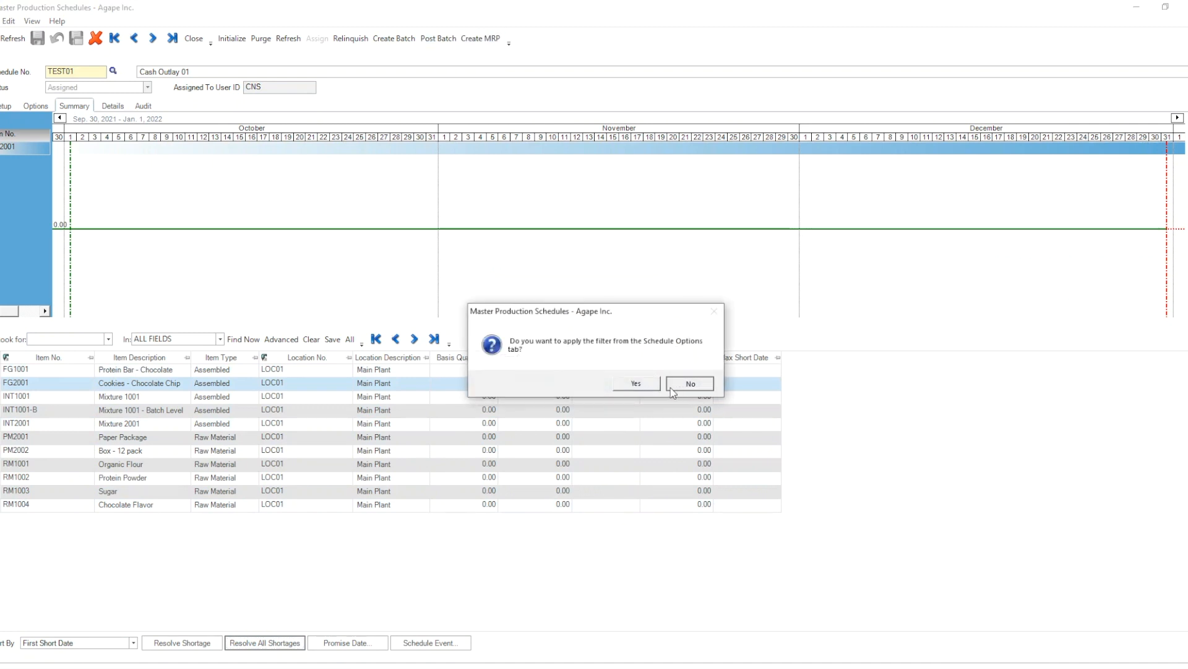
pyautogui.click(635, 383)
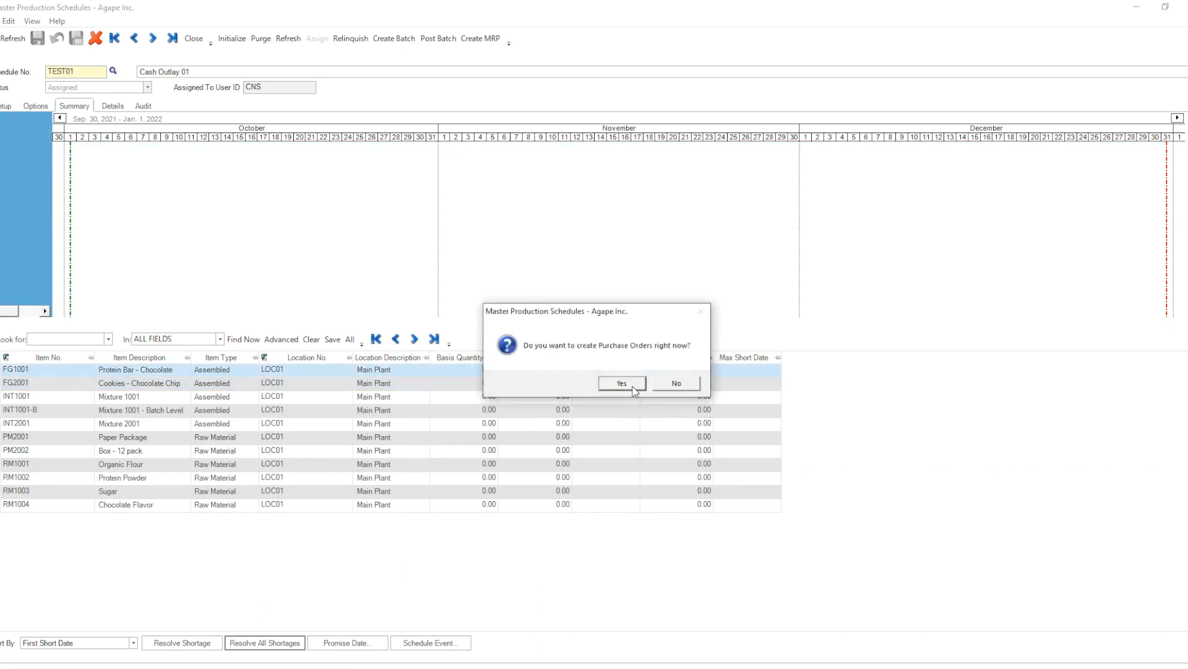
pyautogui.click(633, 387)
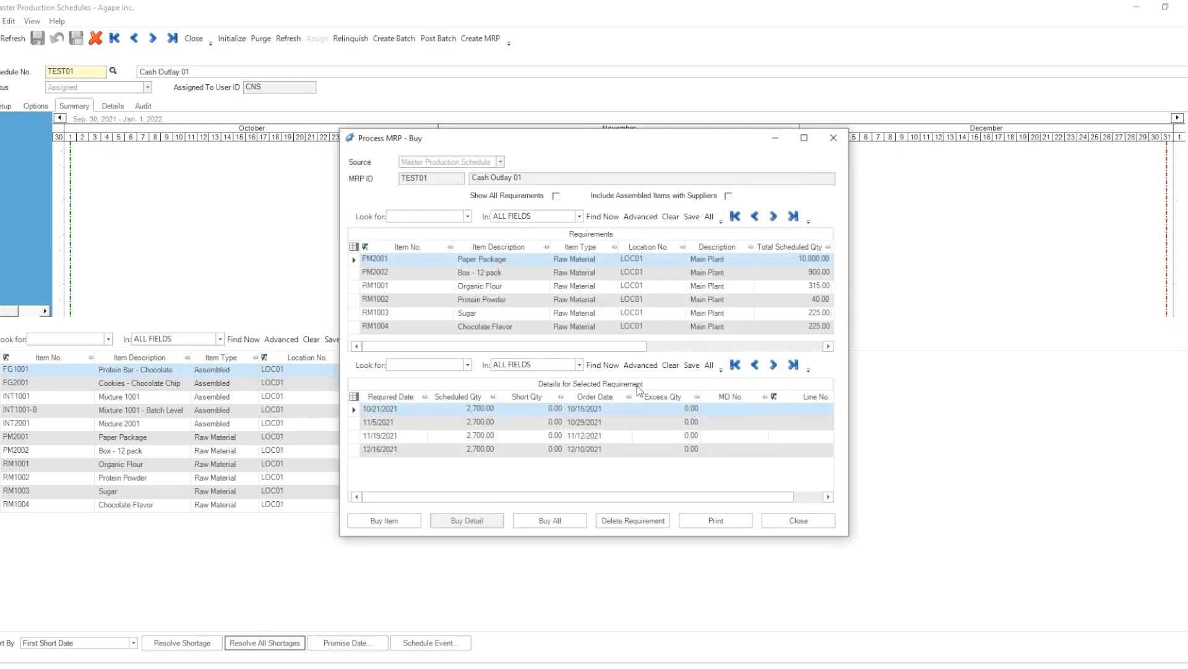
# Enlarge the purchase requirements view and examine the dated details of the Box - 12 pack and Paper Package items.
pyautogui.click(804, 137)
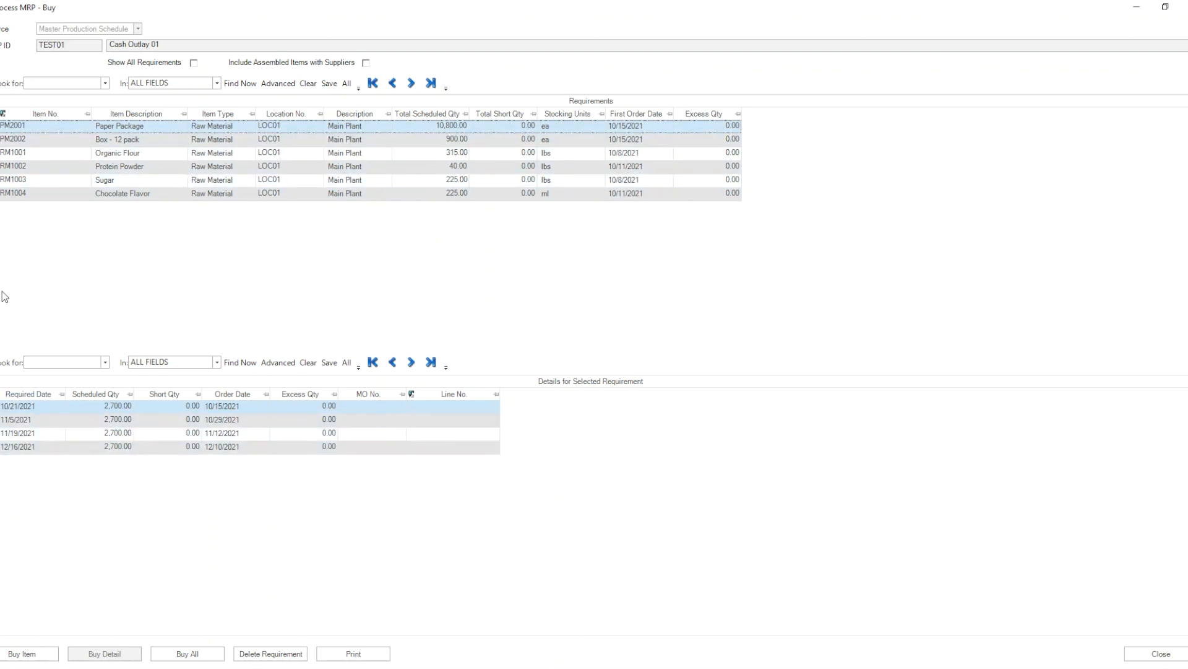
pyautogui.click(4, 140)
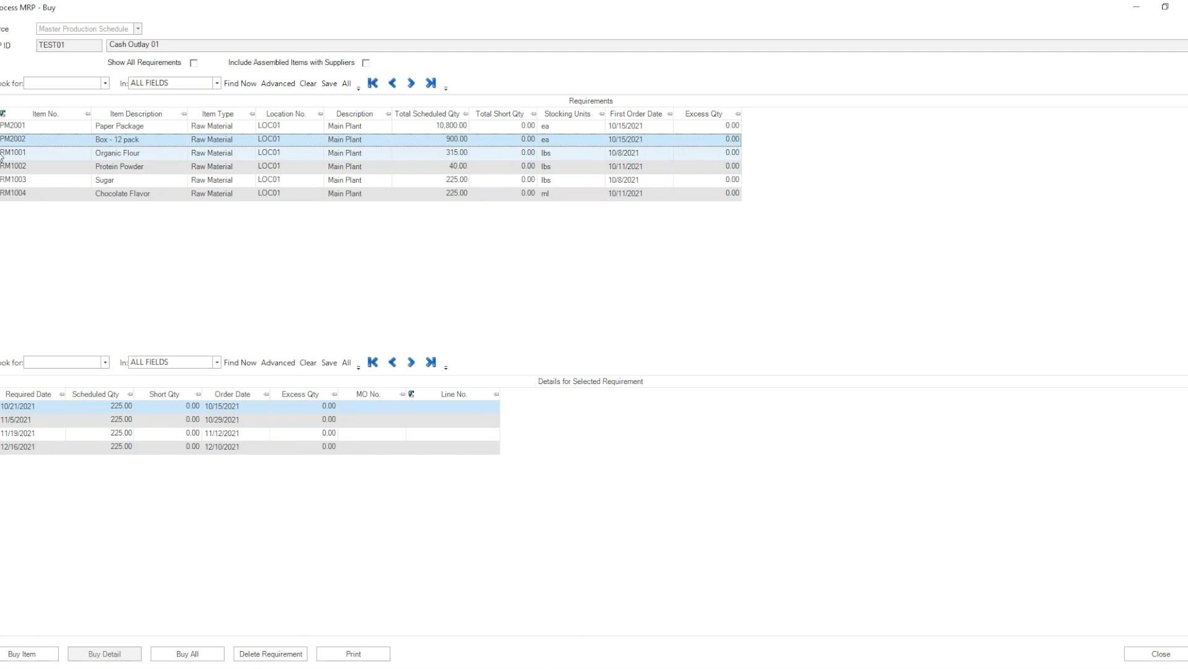
pyautogui.click(3, 128)
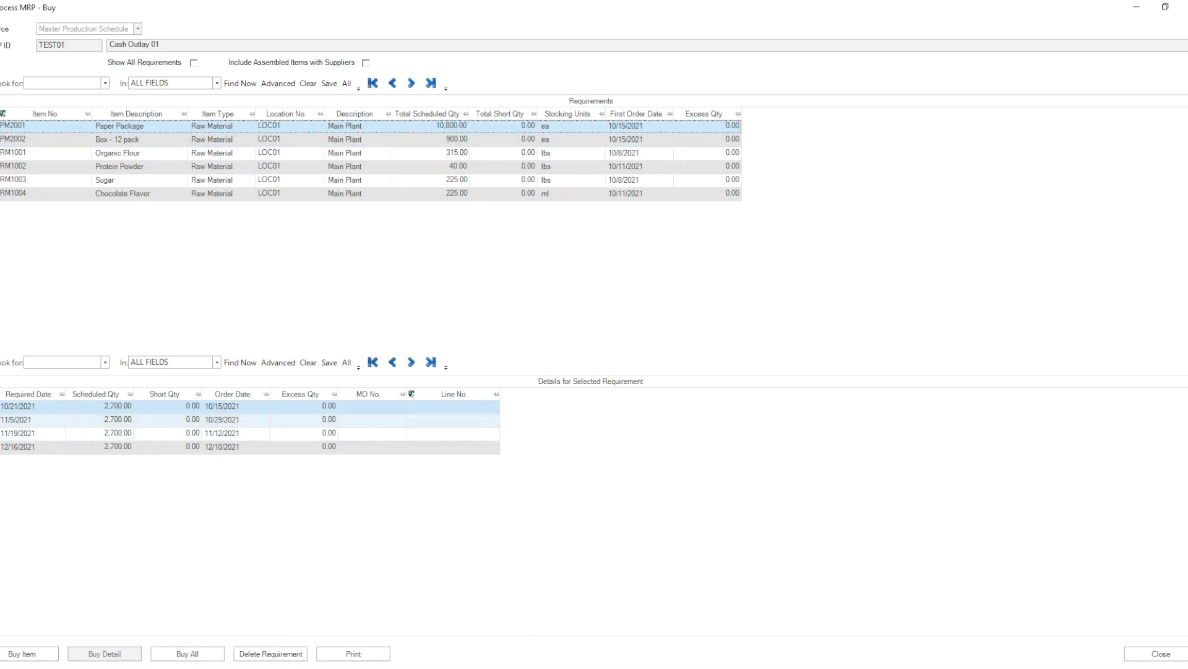
# Start buying all requirements and set the purchase orders' ship-to location to LOC01.
pyautogui.click(193, 660)
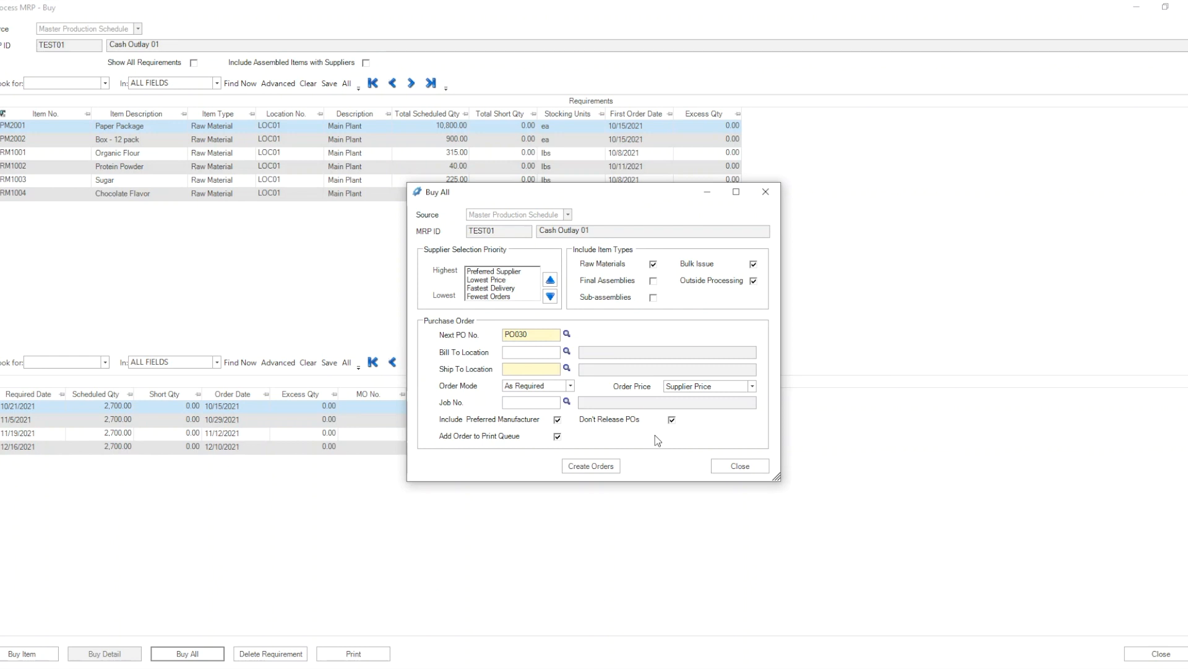
pyautogui.click(566, 368)
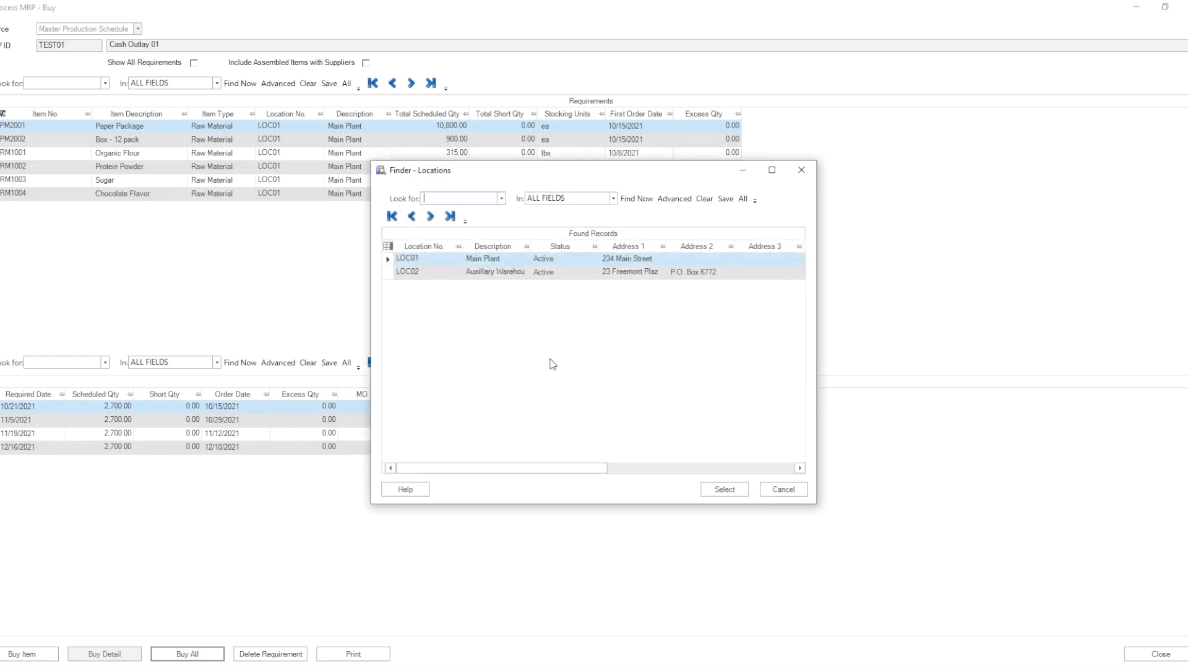
pyautogui.doubleClick(436, 261)
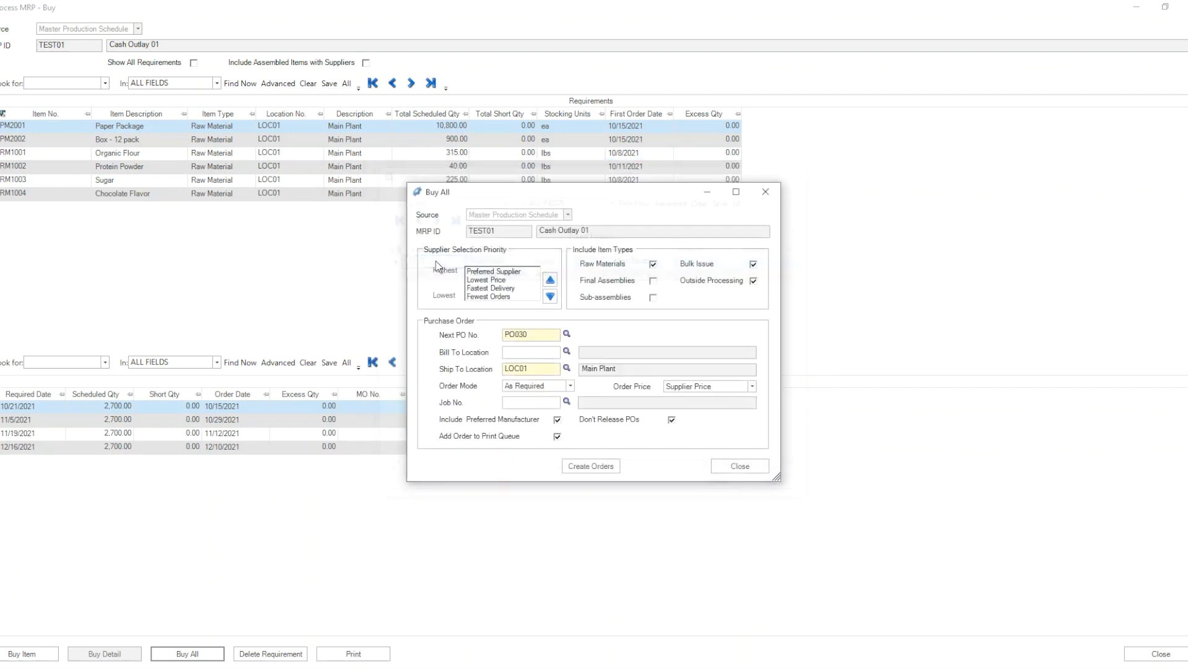
# Create the purchase orders with order mode As Required and Preferred Supplier as the highest selection priority, skipping the backup.
pyautogui.click(570, 386)
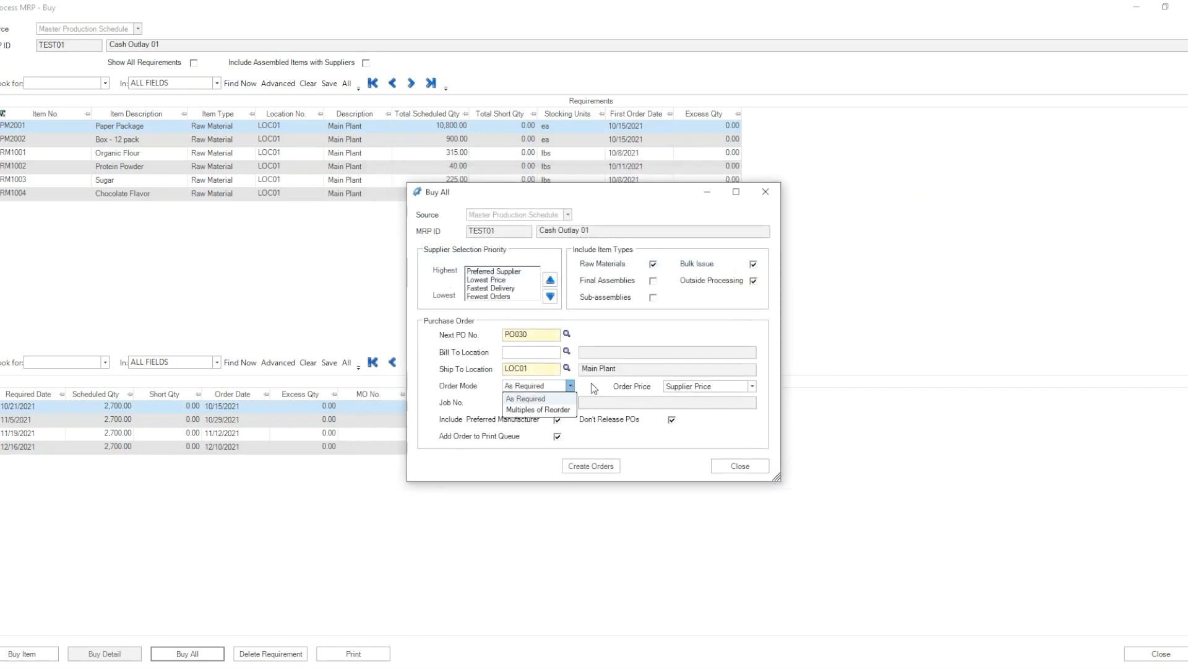
pyautogui.click(592, 382)
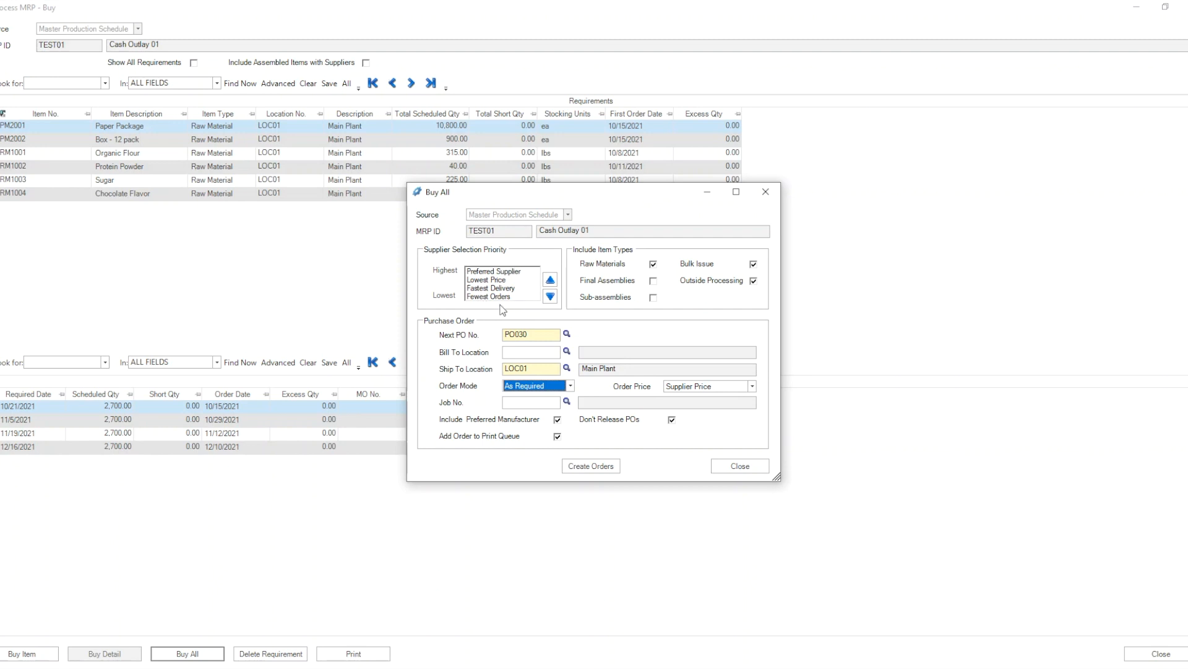
pyautogui.click(509, 274)
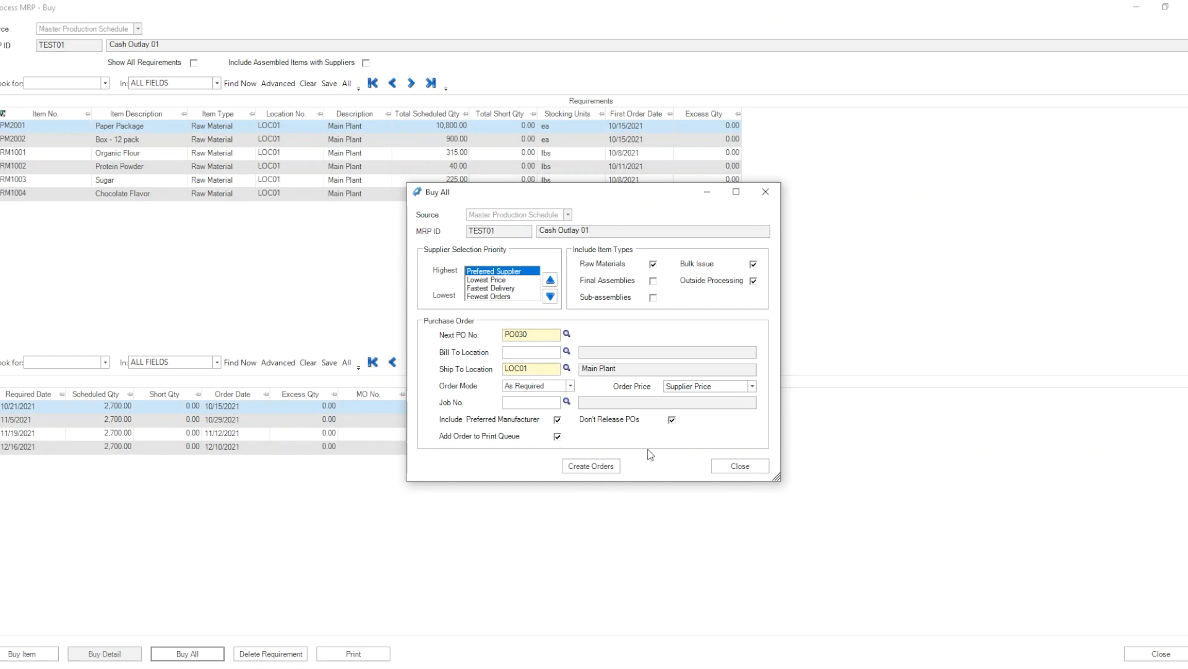
pyautogui.click(599, 470)
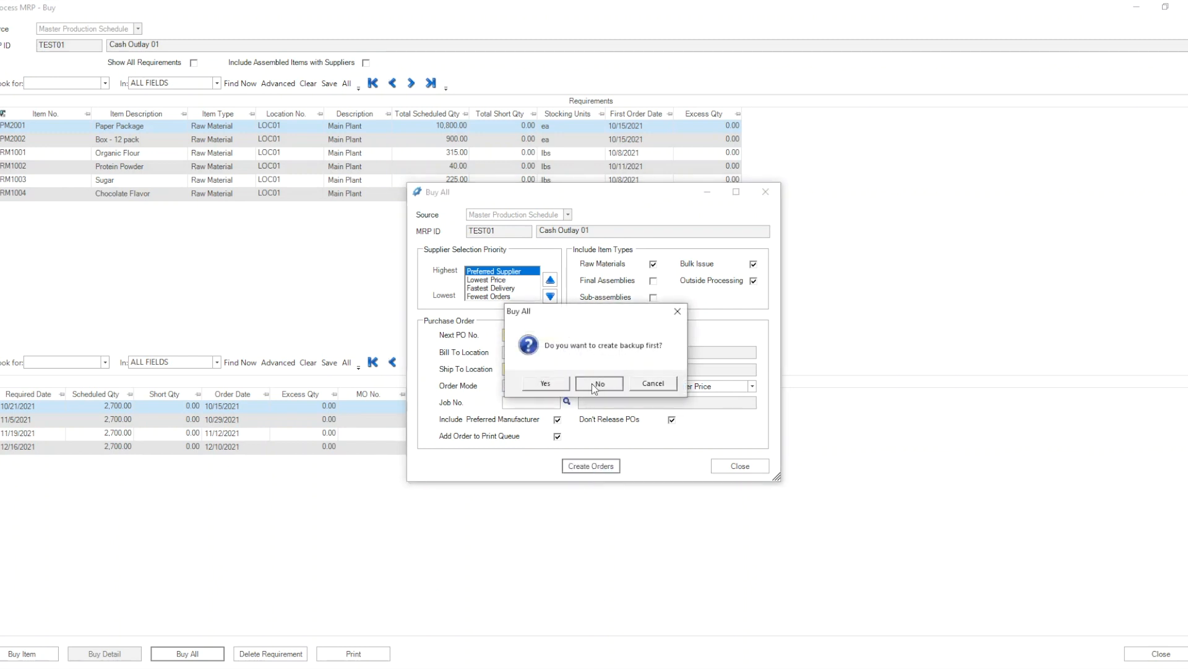
pyautogui.click(597, 383)
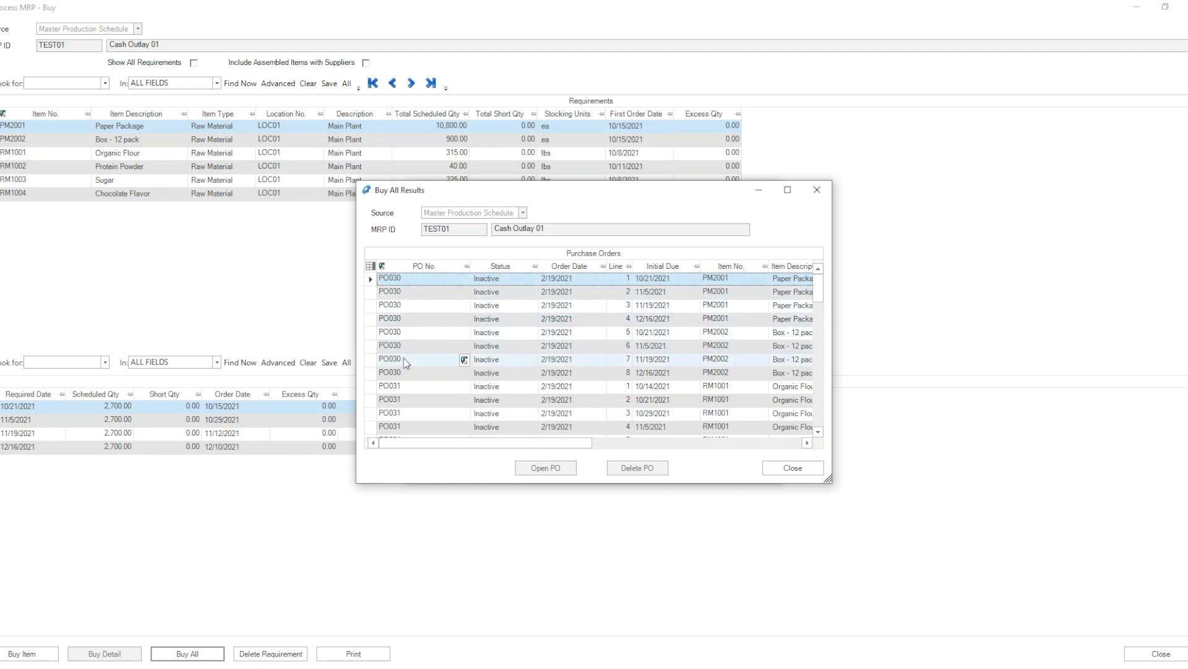
# Review the generated purchase order lines, leave the orders inactive, decline creating production orders and close the master production schedule.
pyautogui.scroll(-12, 403, 385)
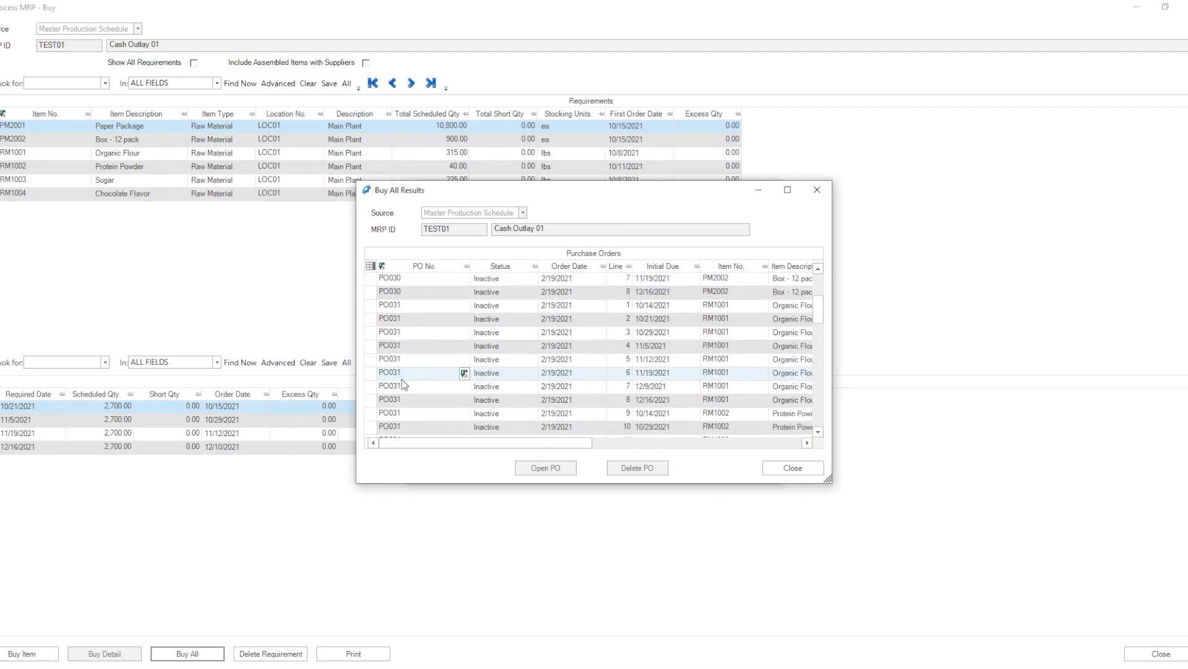
pyautogui.scroll(3, 404, 385)
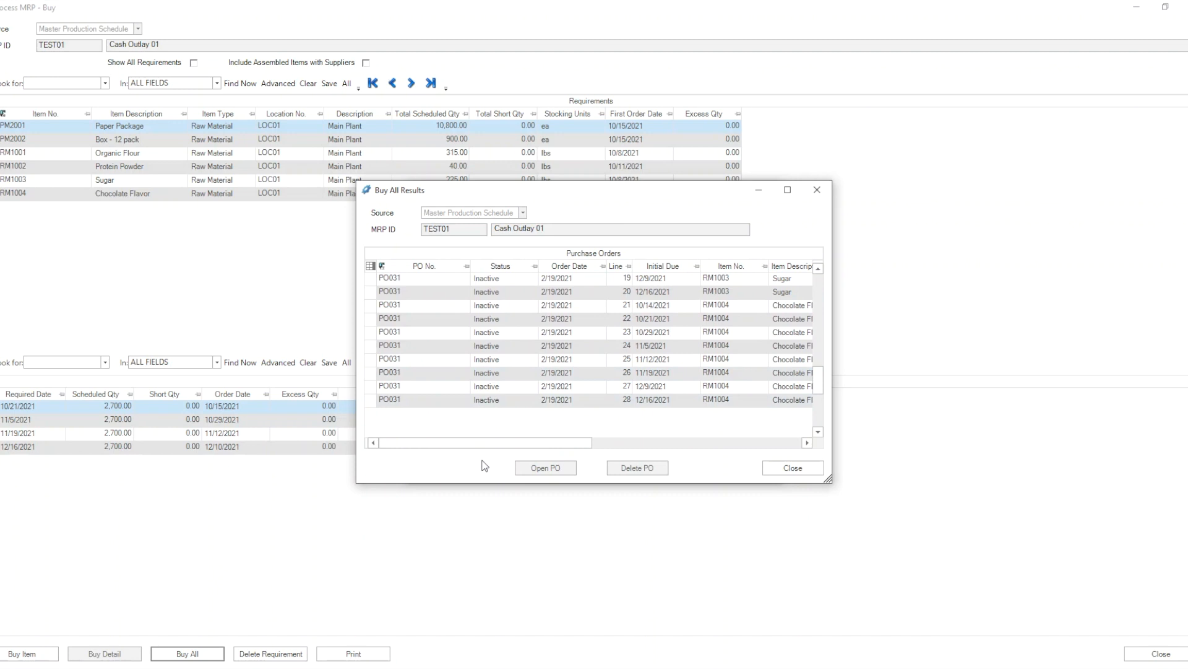
pyautogui.click(800, 469)
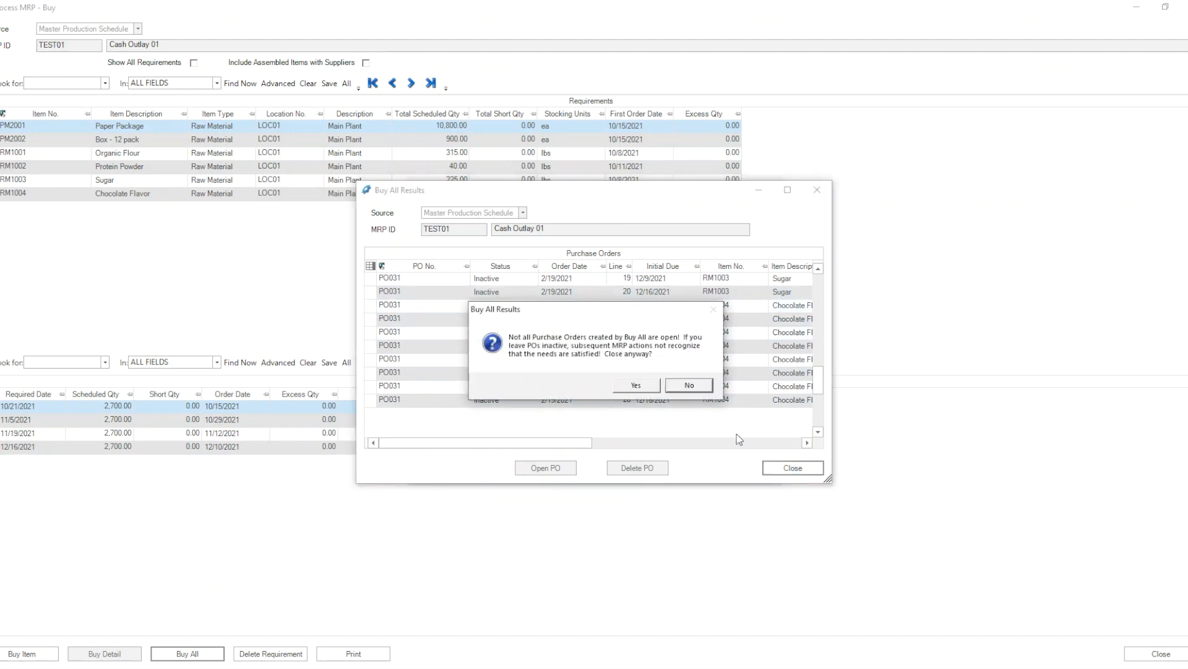
pyautogui.click(639, 384)
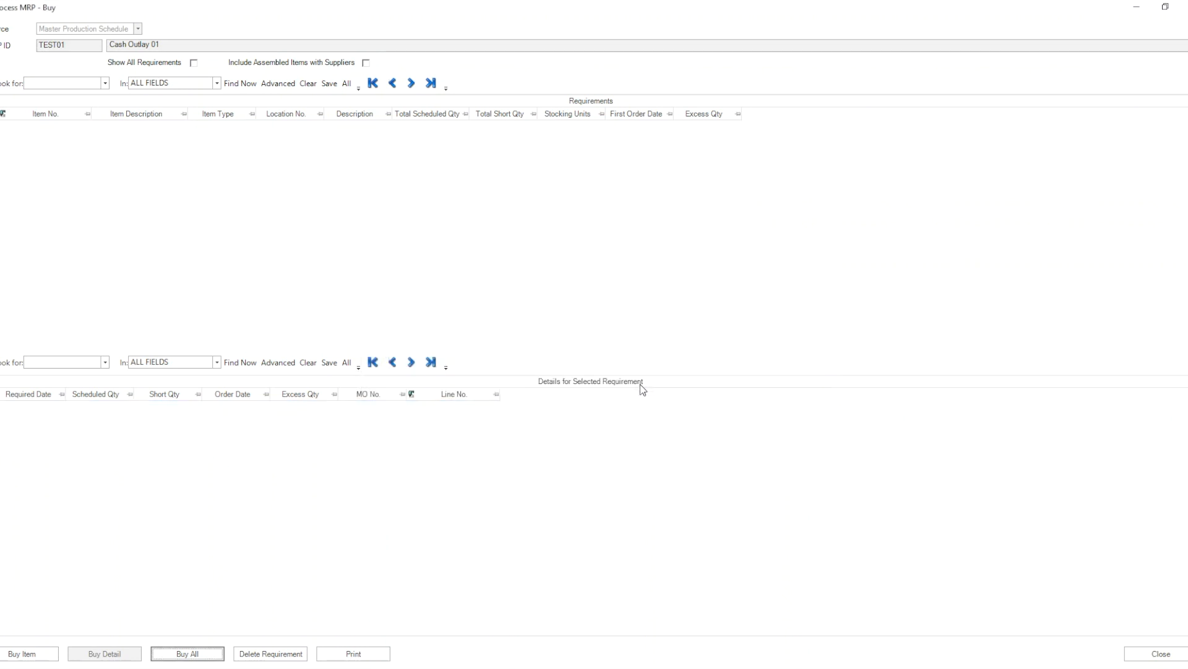
pyautogui.click(1158, 654)
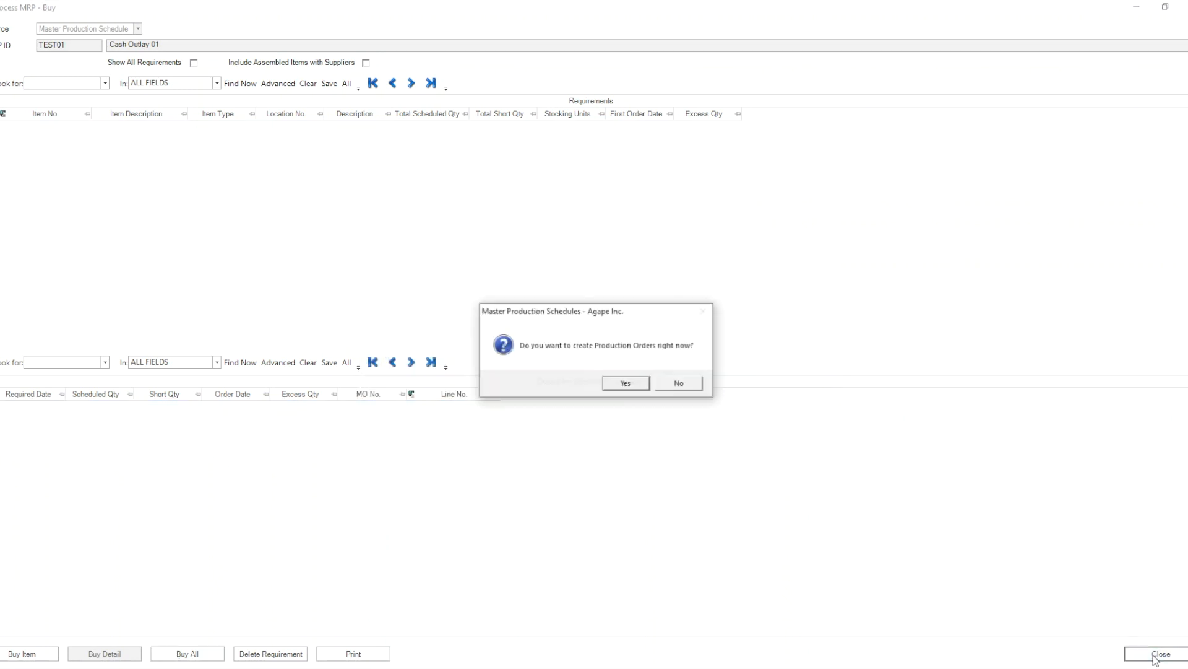
pyautogui.click(678, 383)
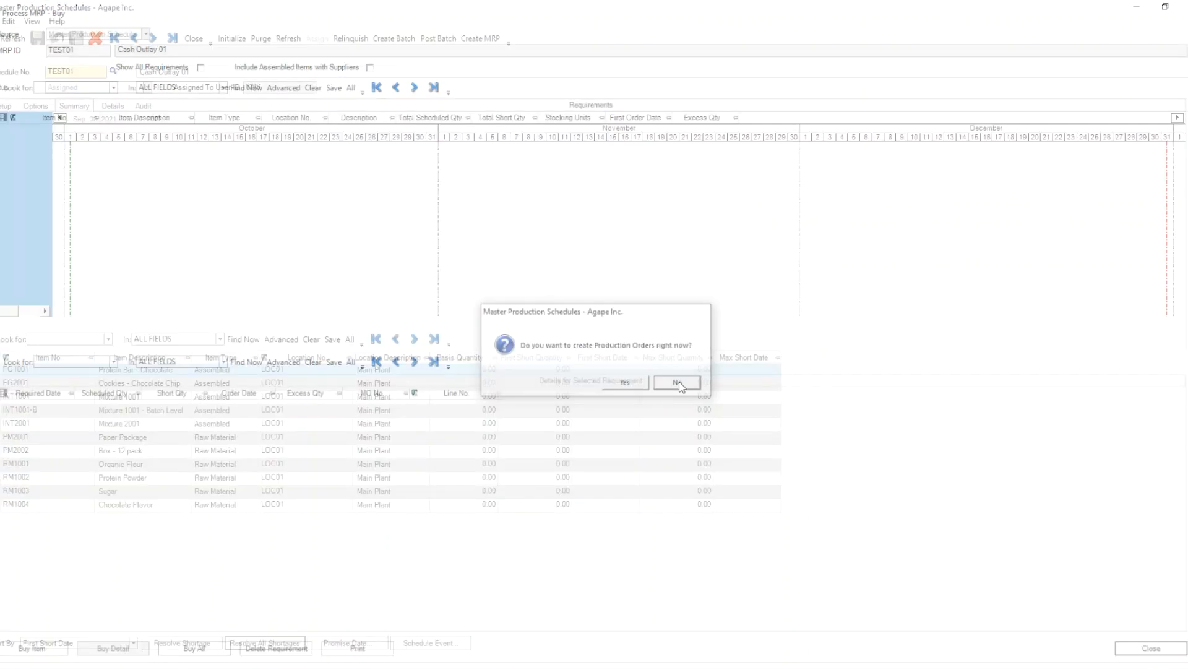
pyautogui.click(190, 41)
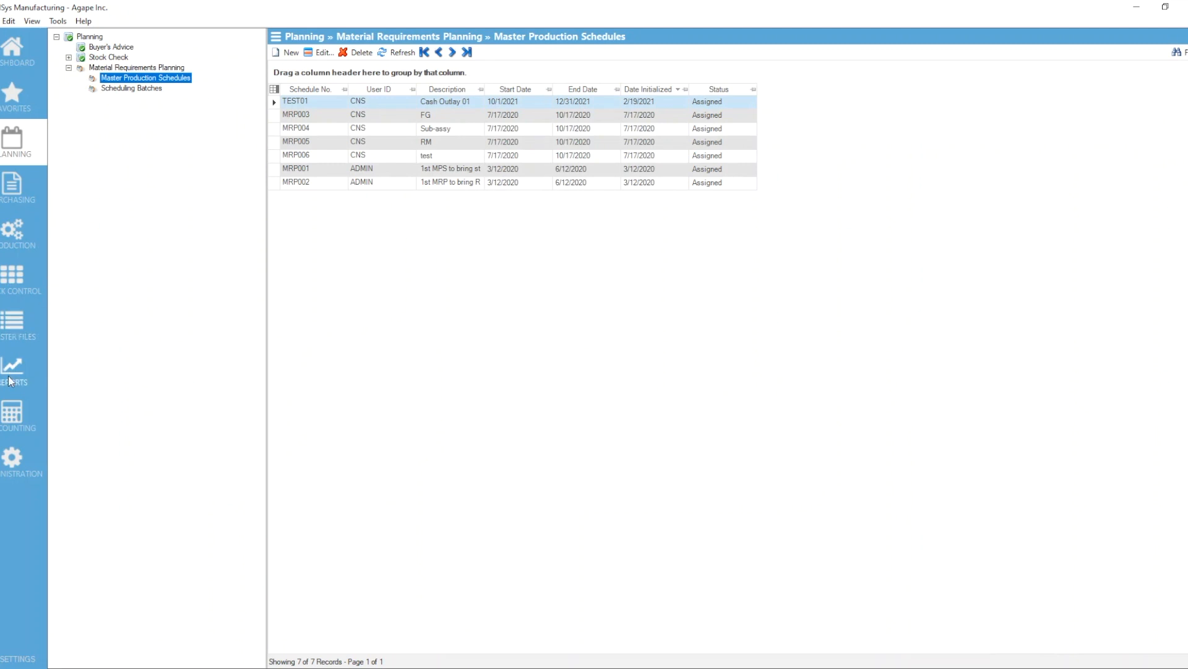
# Open the PO_Cash_Outlay purchasing report and limit its purchase order range to PO030 through PO031.
pyautogui.click(12, 359)
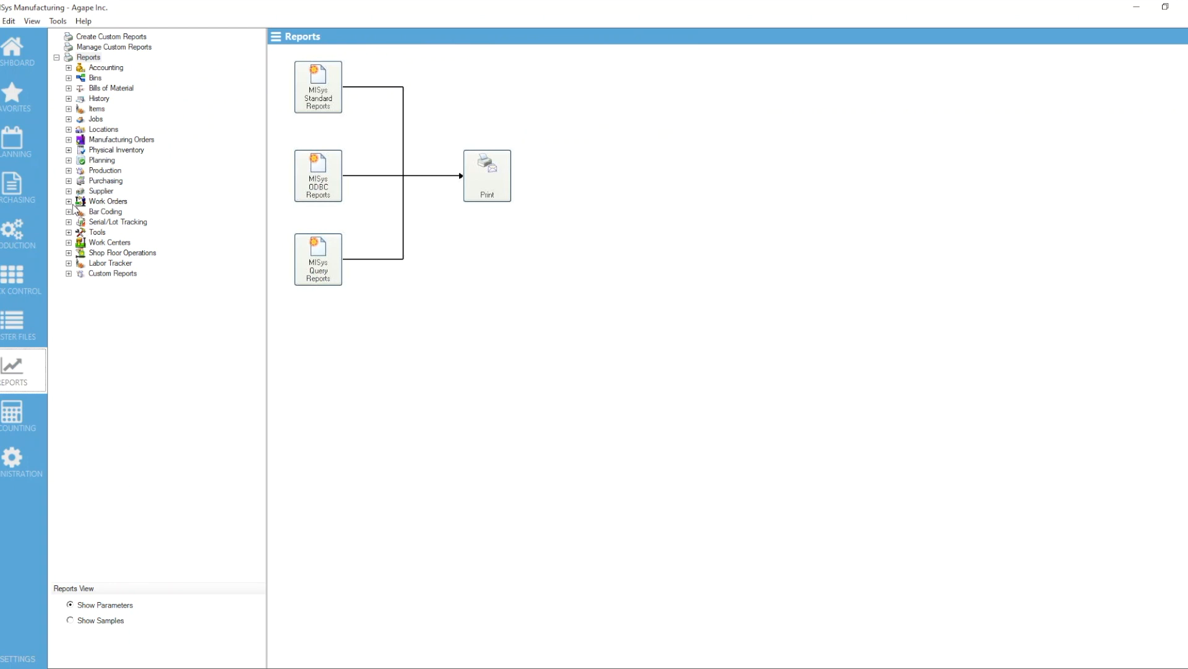
pyautogui.click(69, 181)
pyautogui.click(134, 325)
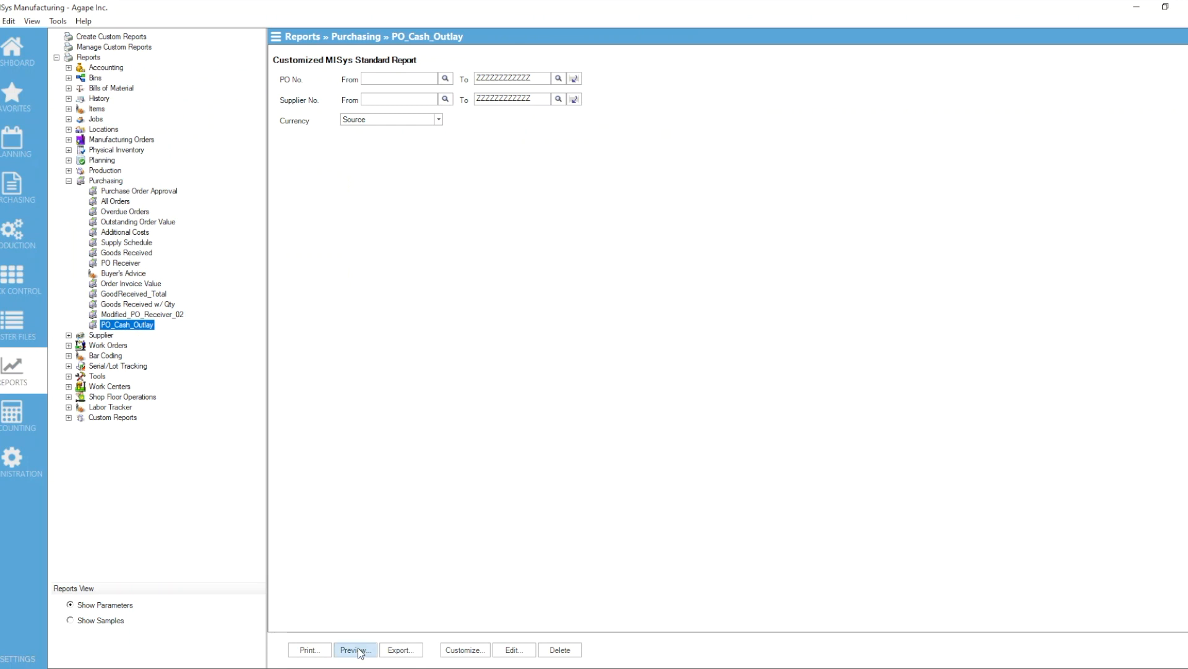
pyautogui.click(444, 79)
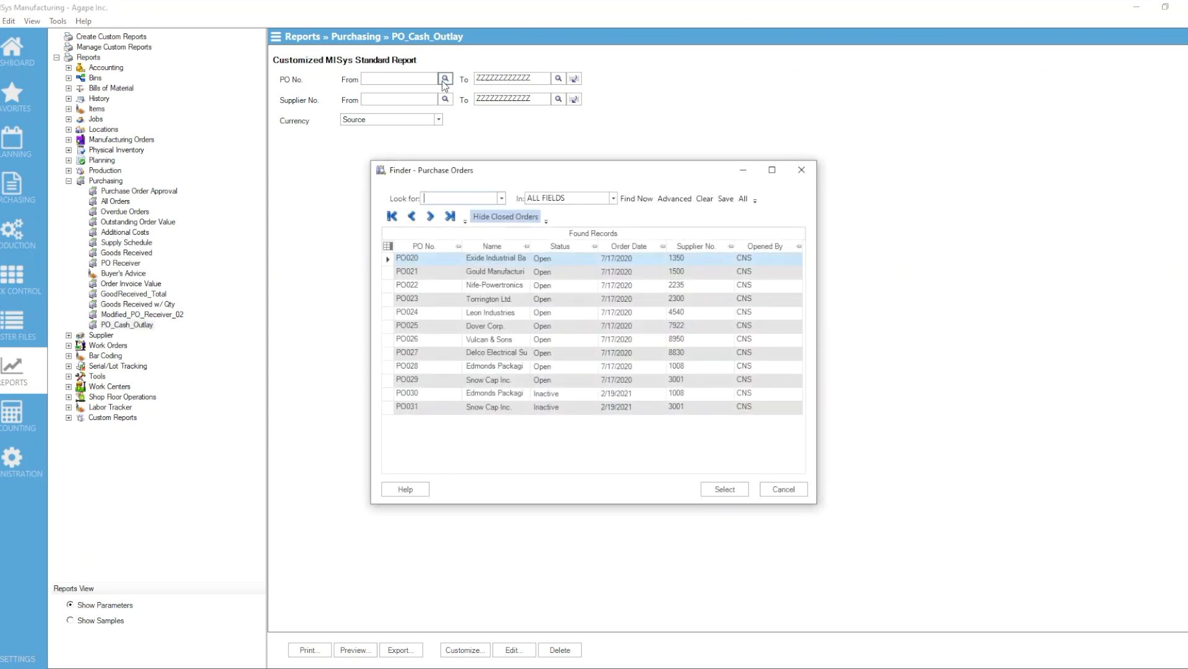
pyautogui.doubleClick(389, 396)
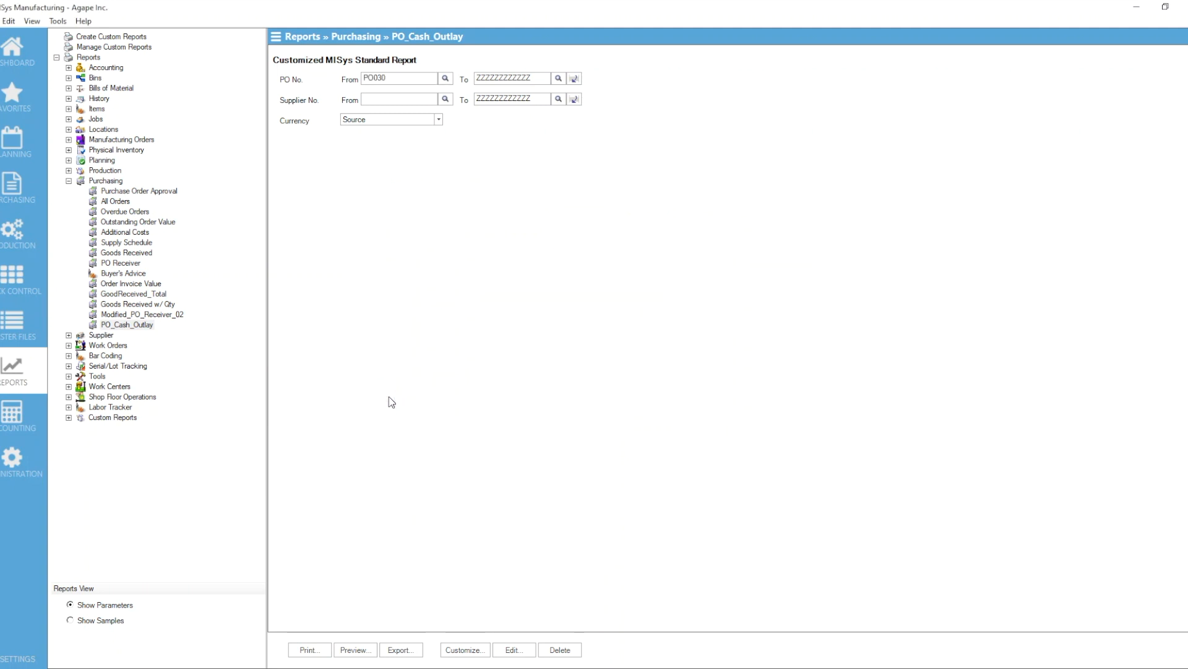
pyautogui.click(574, 78)
pyautogui.click(558, 79)
pyautogui.doubleClick(417, 411)
# Preview the cash outlay report and examine the due dates, line values and totals on both pages, closing it when done.
pyautogui.click(355, 650)
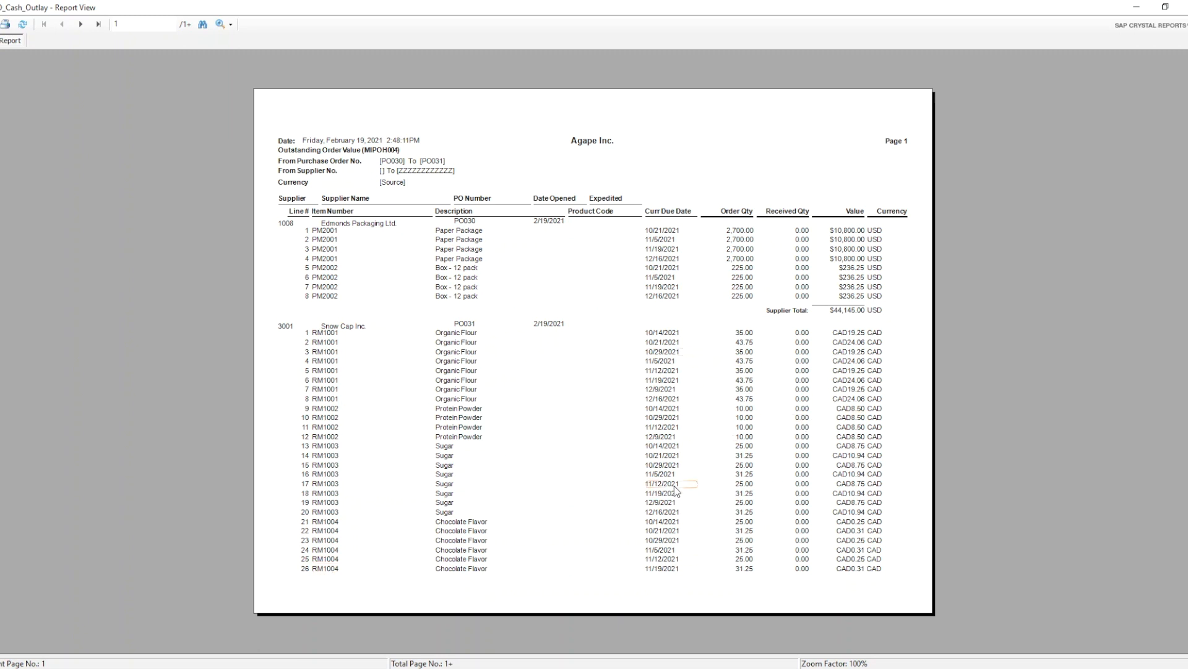
pyautogui.click(80, 24)
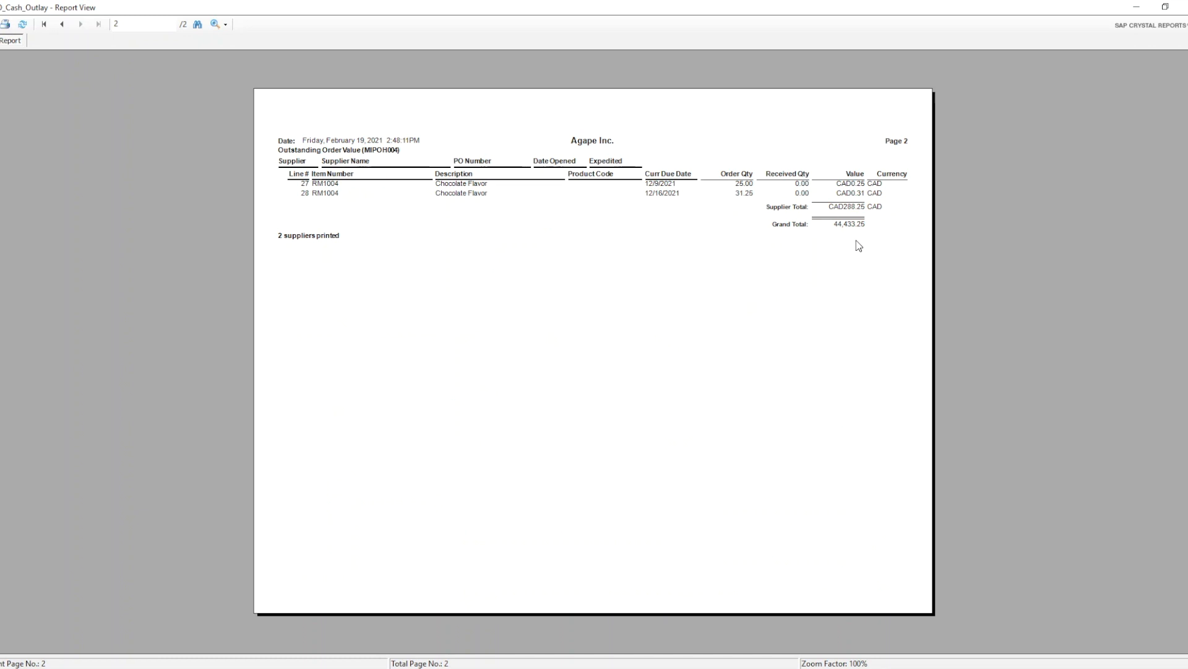
pyautogui.click(67, 26)
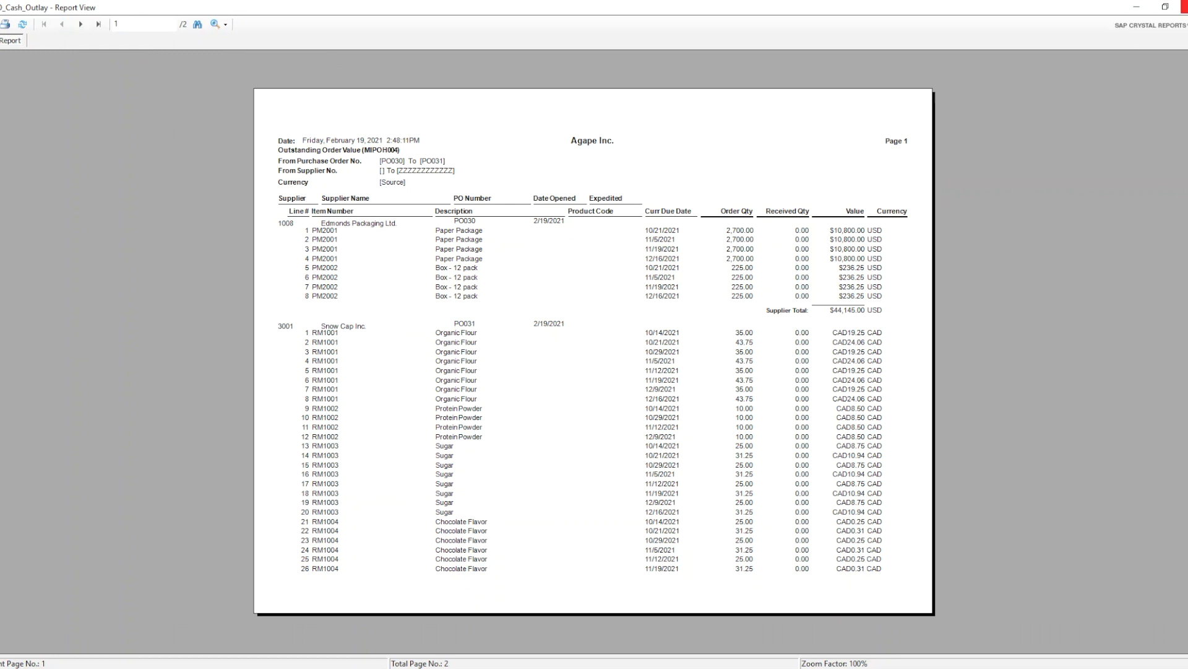
pyautogui.click(1185, 6)
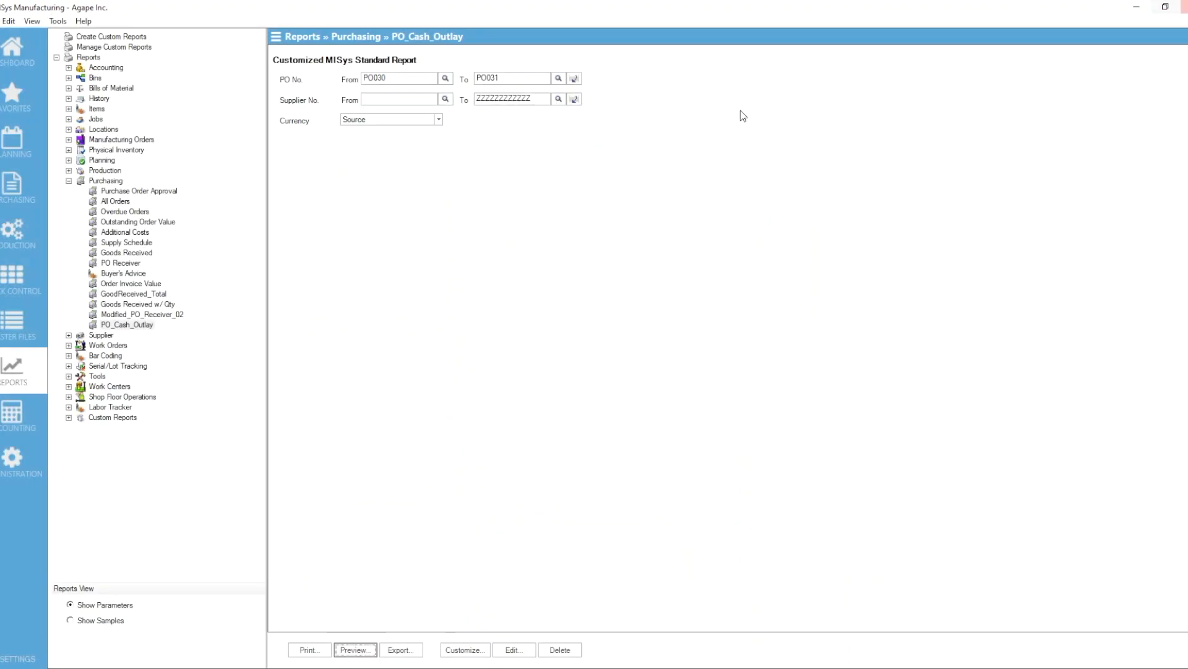
# Delete the inactive purchase orders PO030 and PO031 from the purchase orders list.
pyautogui.click(11, 180)
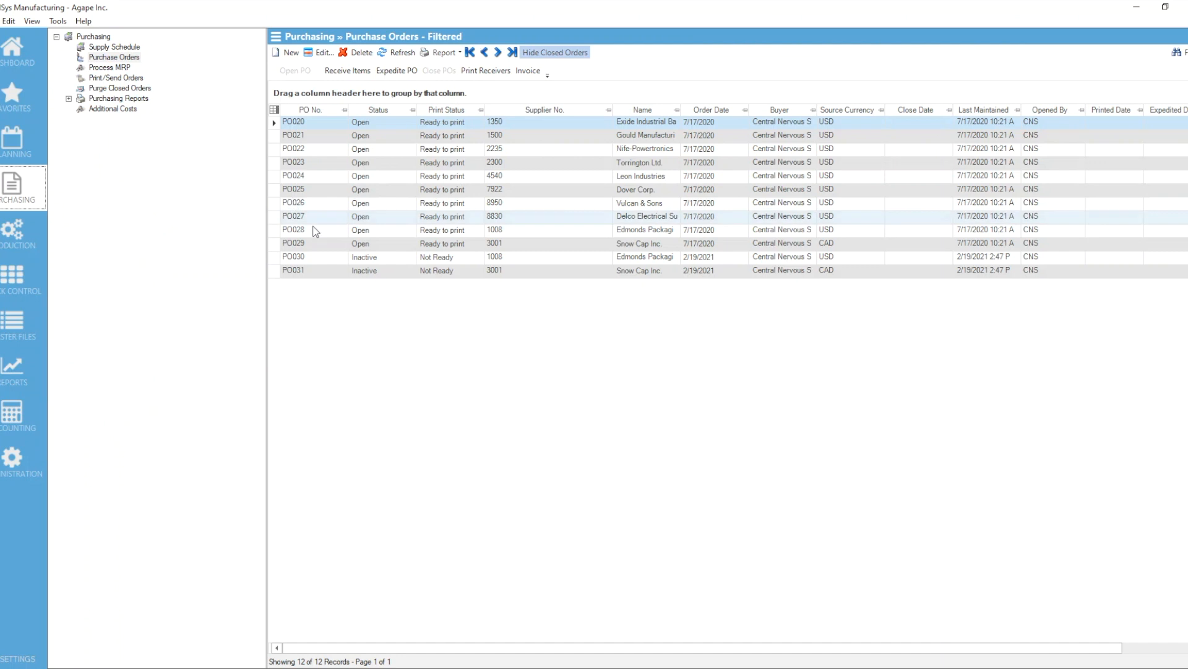
pyautogui.click(283, 259)
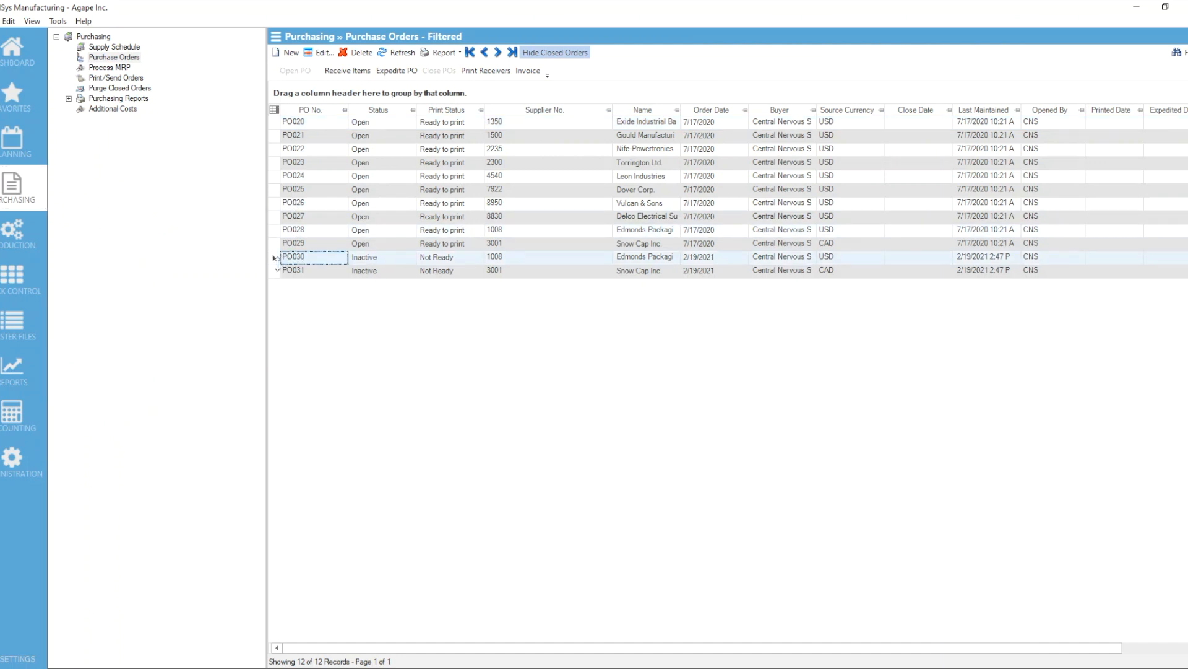
pyautogui.click(275, 260)
pyautogui.click(359, 52)
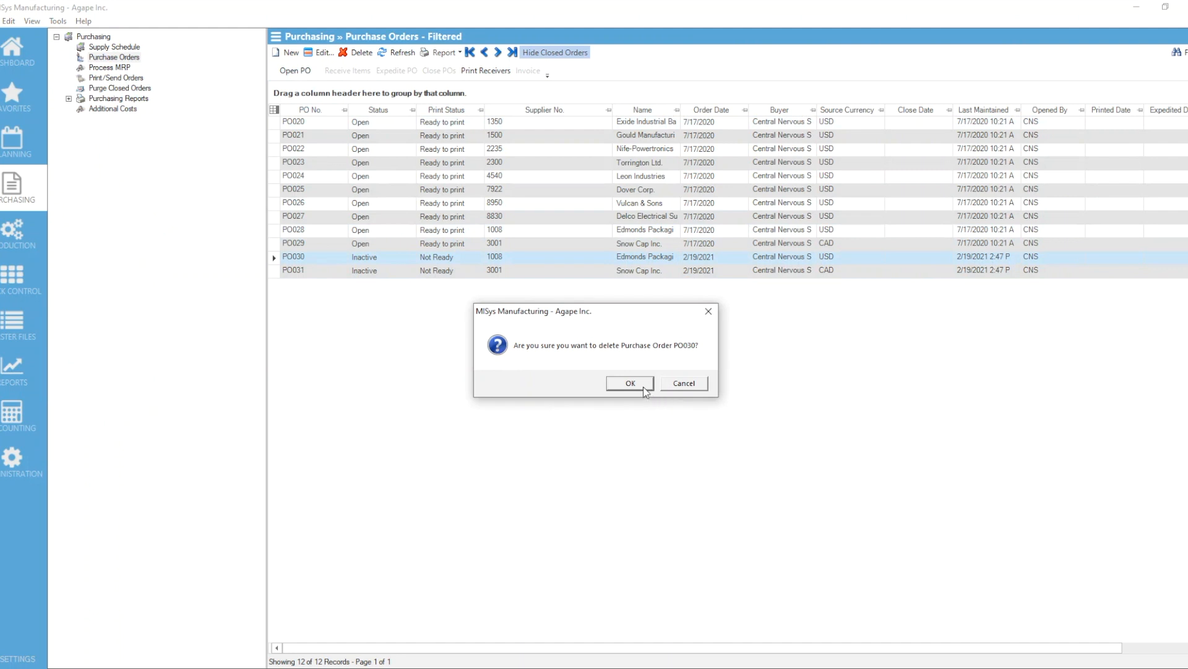
pyautogui.click(632, 384)
pyautogui.click(358, 52)
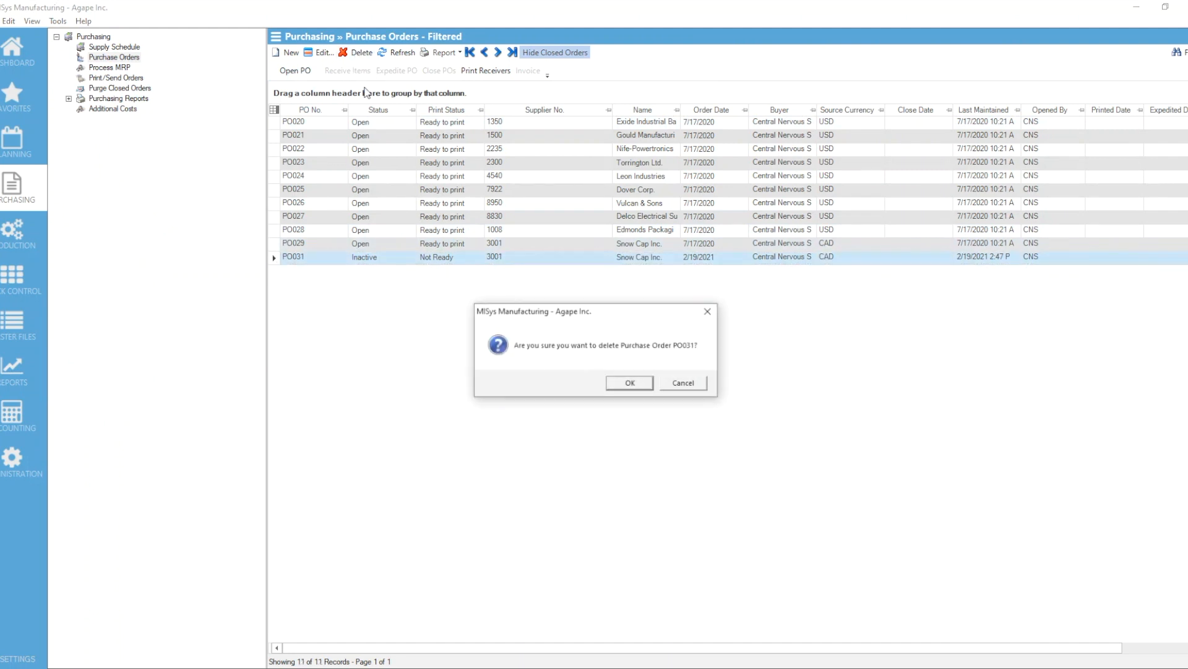
pyautogui.click(622, 383)
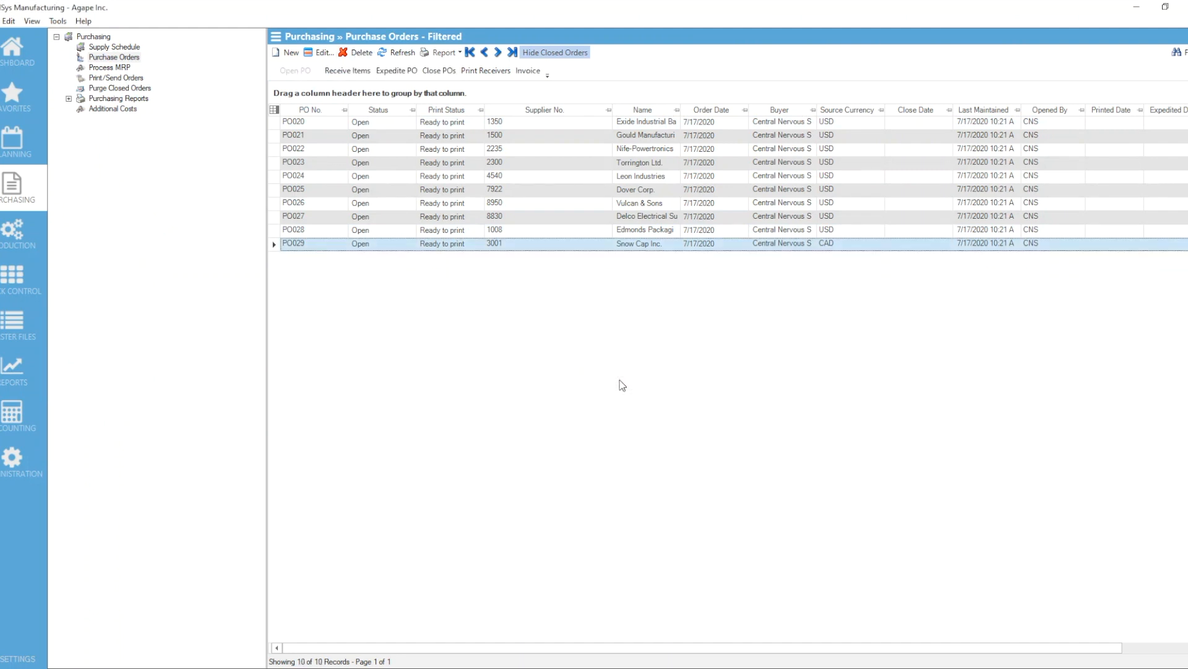